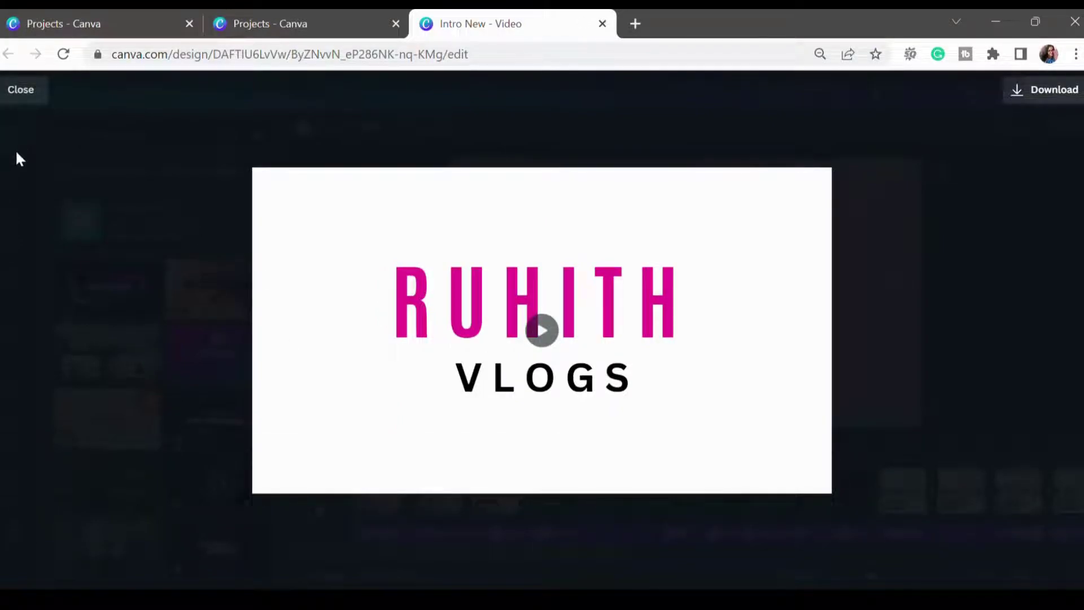
# Close the video preview, look through the page timeline and inspect the first page's background and LOADING text
pyautogui.click(20, 93)
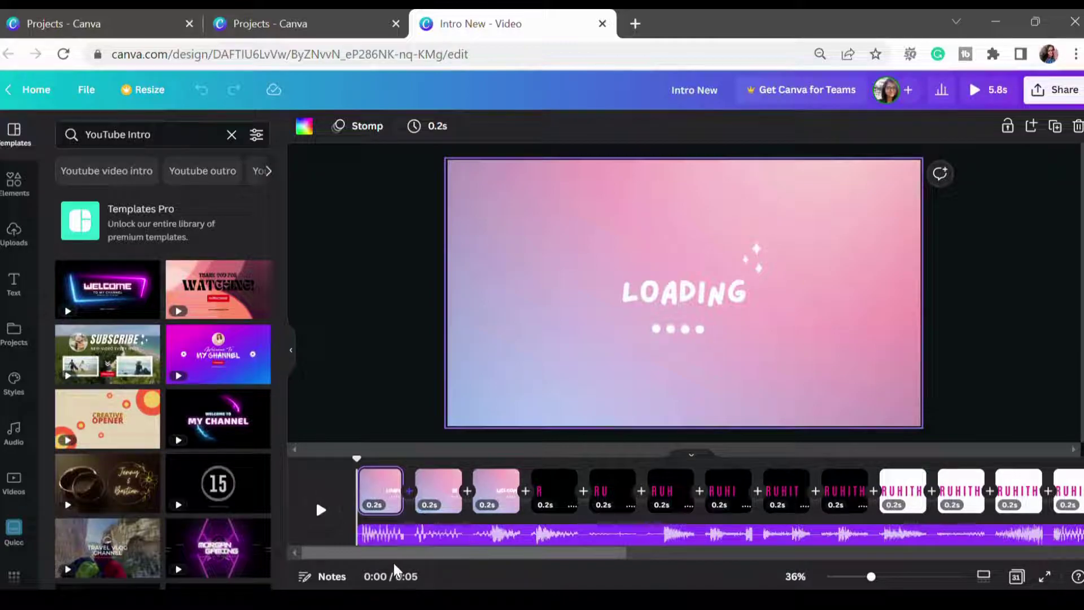
pyautogui.moveTo(401, 558); pyautogui.dragTo(1033, 558)
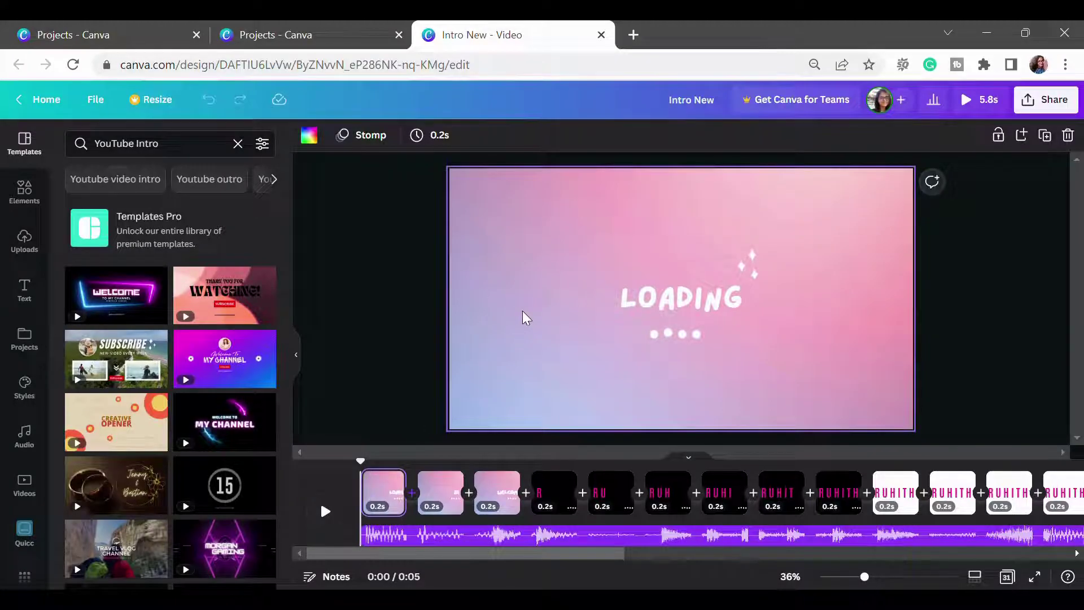
pyautogui.click(523, 310)
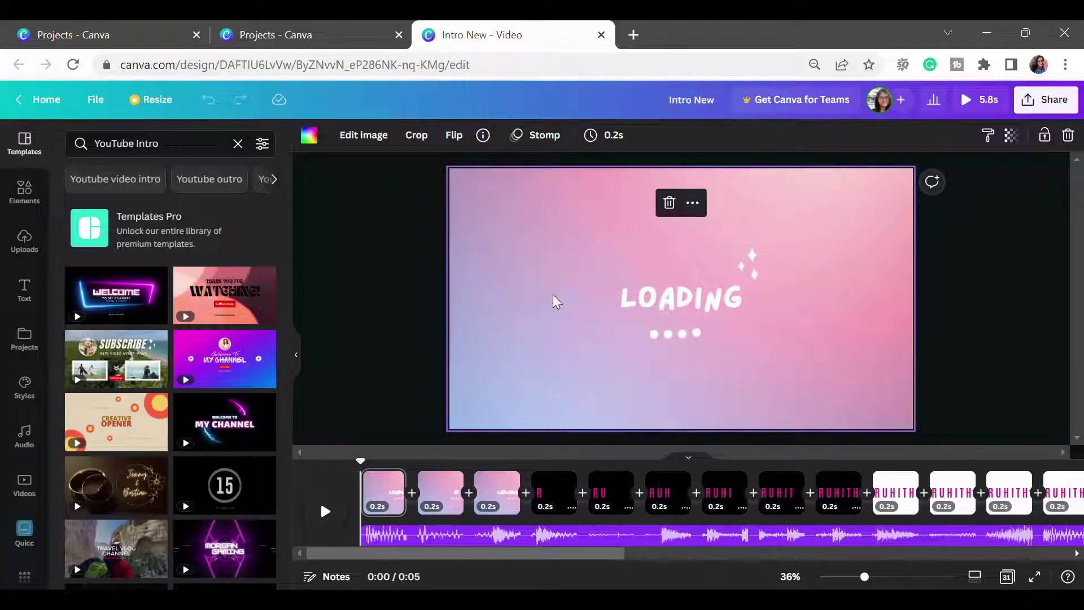
pyautogui.click(665, 309)
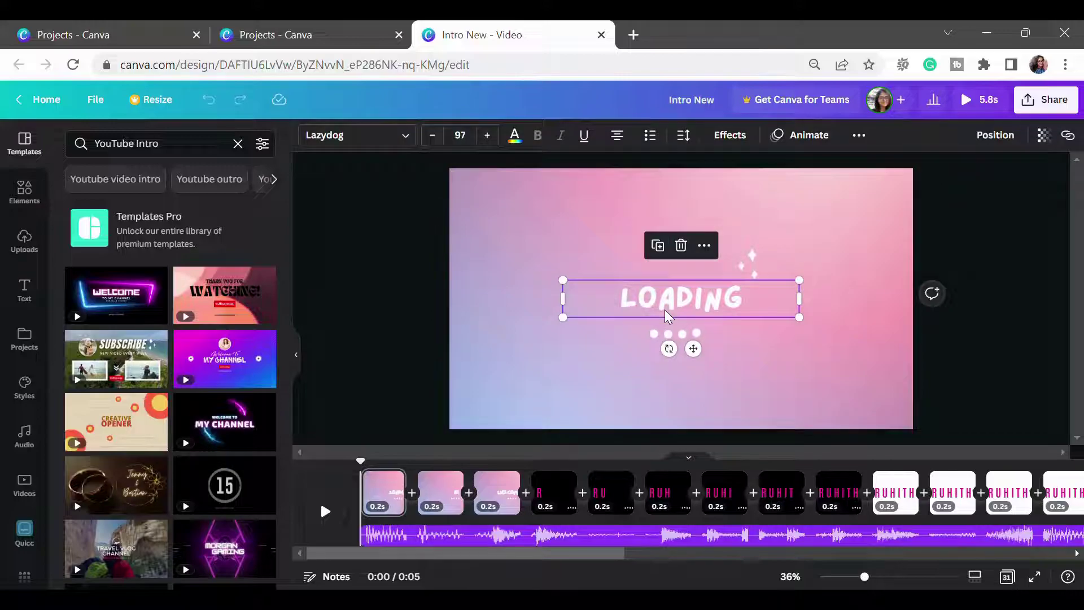
# Add a heading reading "Loading" to the first page
pyautogui.click(25, 290)
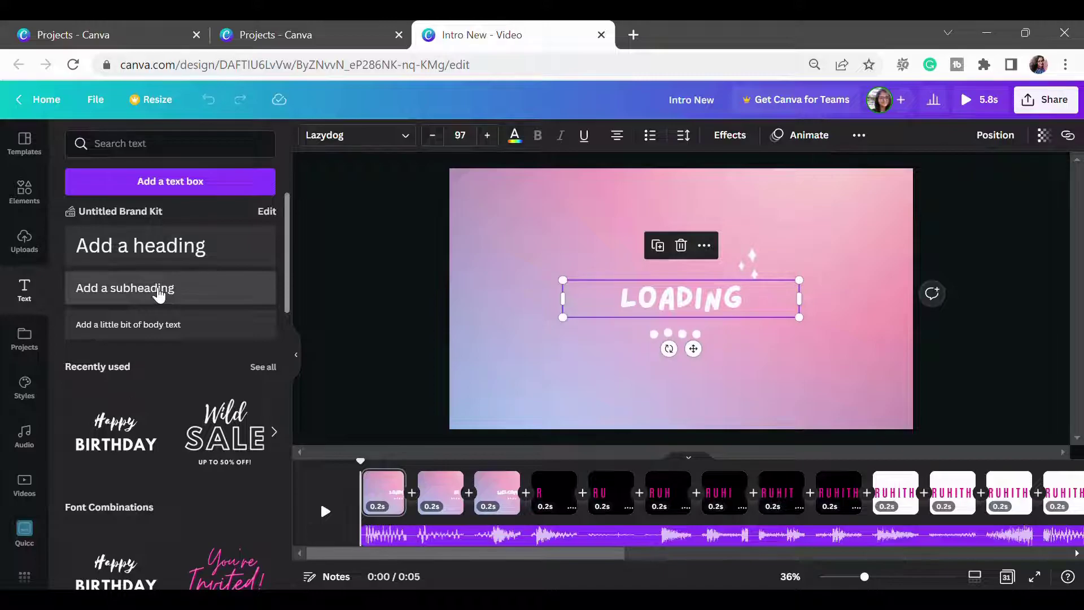
pyautogui.click(164, 261)
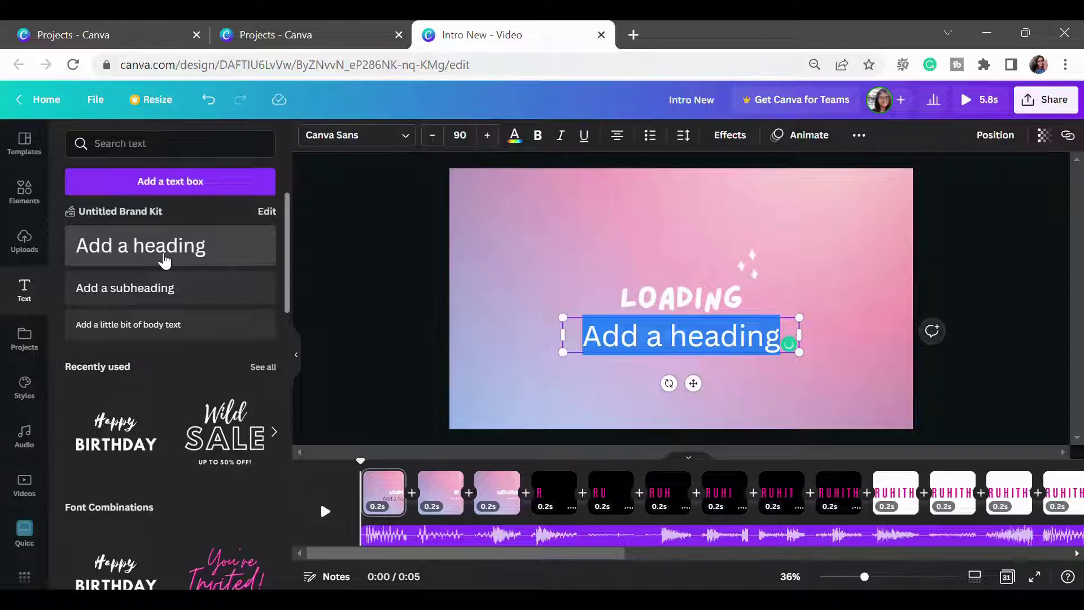
pyautogui.press('BackSpace')
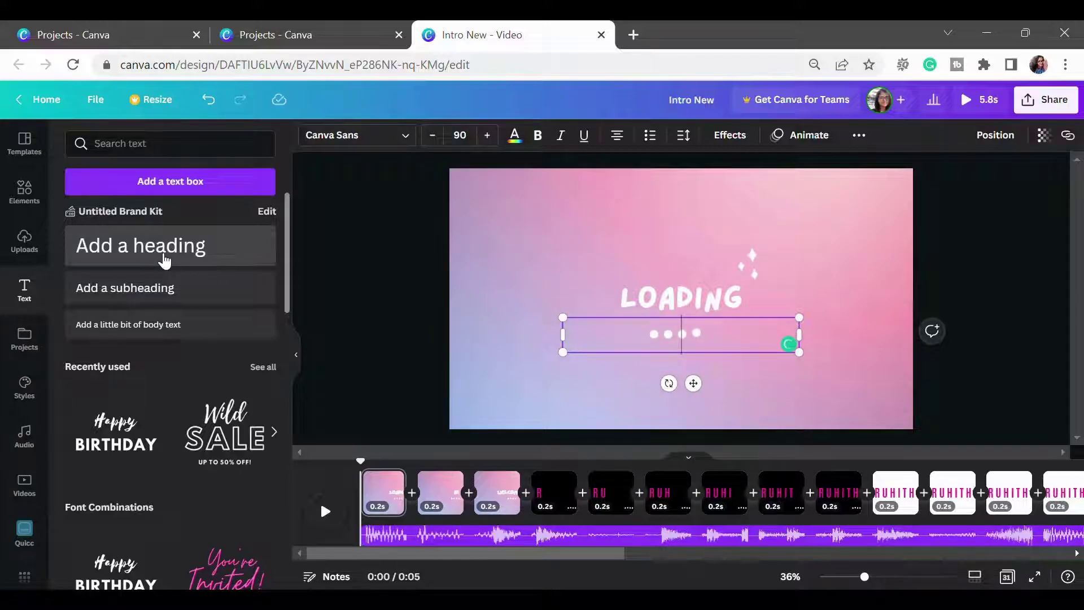
pyautogui.write('Loading')
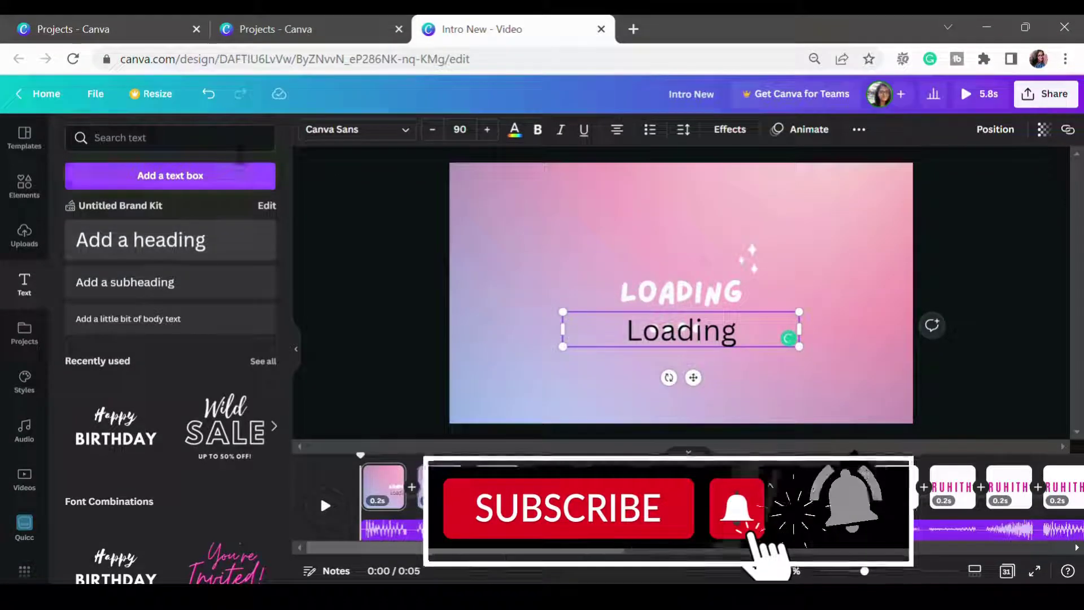
# Browse the available fonts for the new "Loading" heading and undo the heading's addition
pyautogui.click(605, 290)
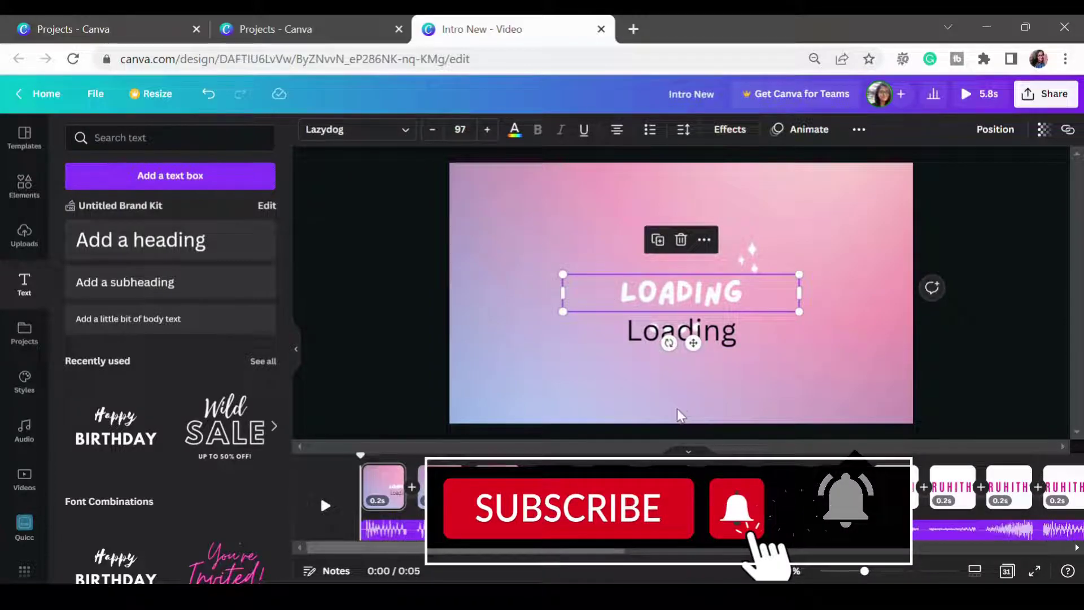
pyautogui.click(620, 337)
pyautogui.click(404, 133)
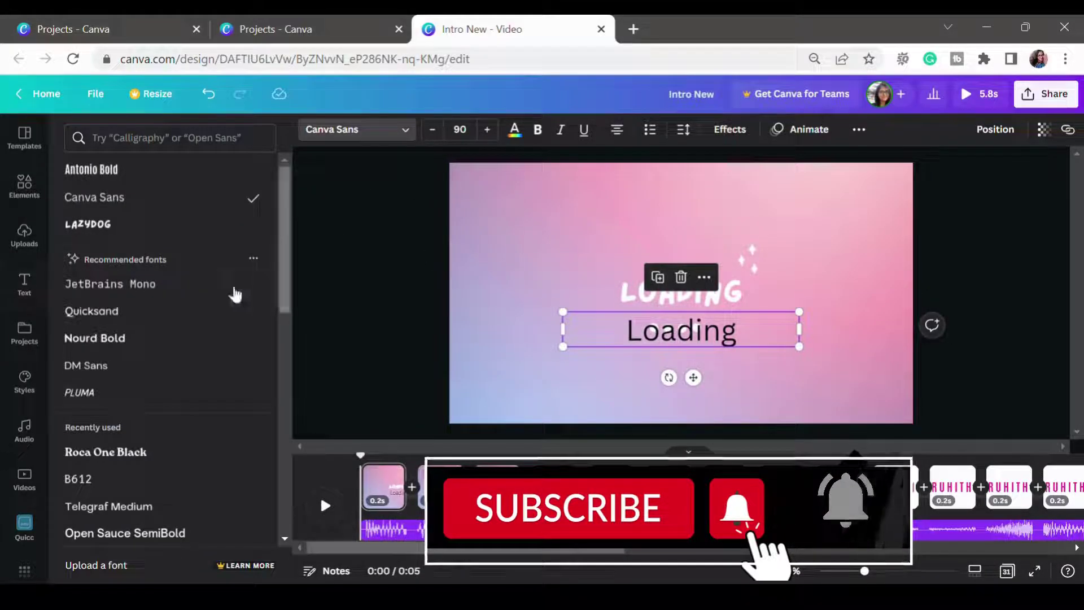
pyautogui.scroll(-15, 164, 257)
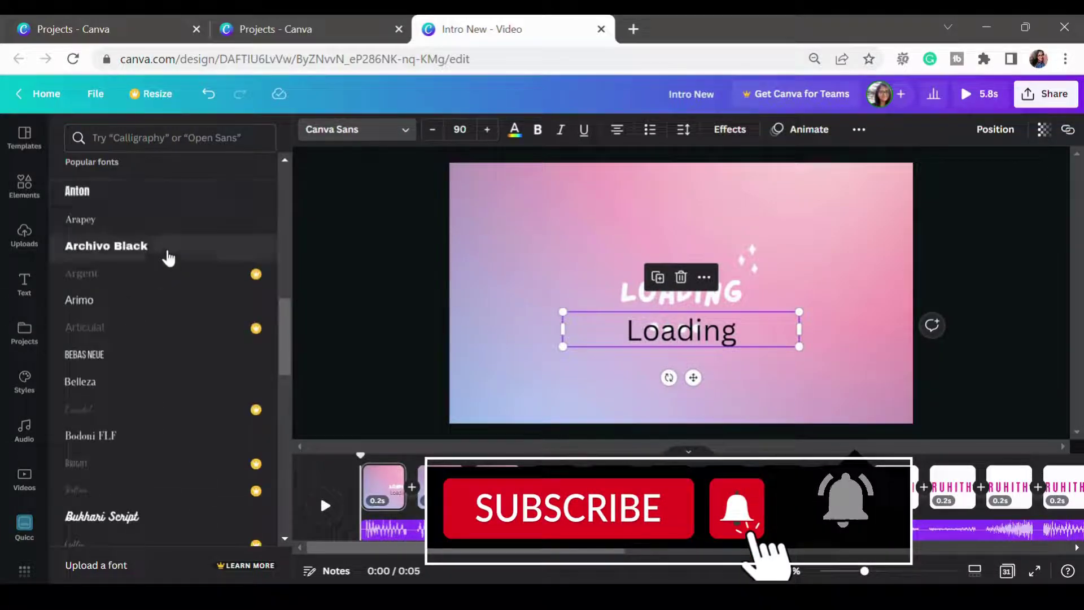
pyautogui.hotkey('ctrl', 'z')
# Examine the page animations offered for the first page, including Stomp, and its timing setting
pyautogui.click(535, 228)
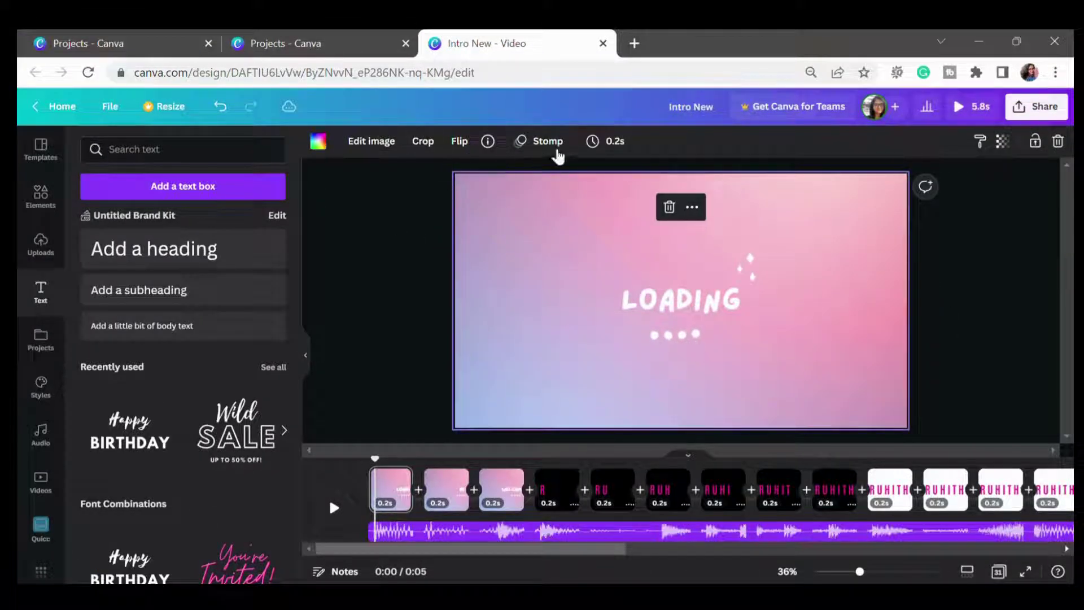
pyautogui.click(556, 151)
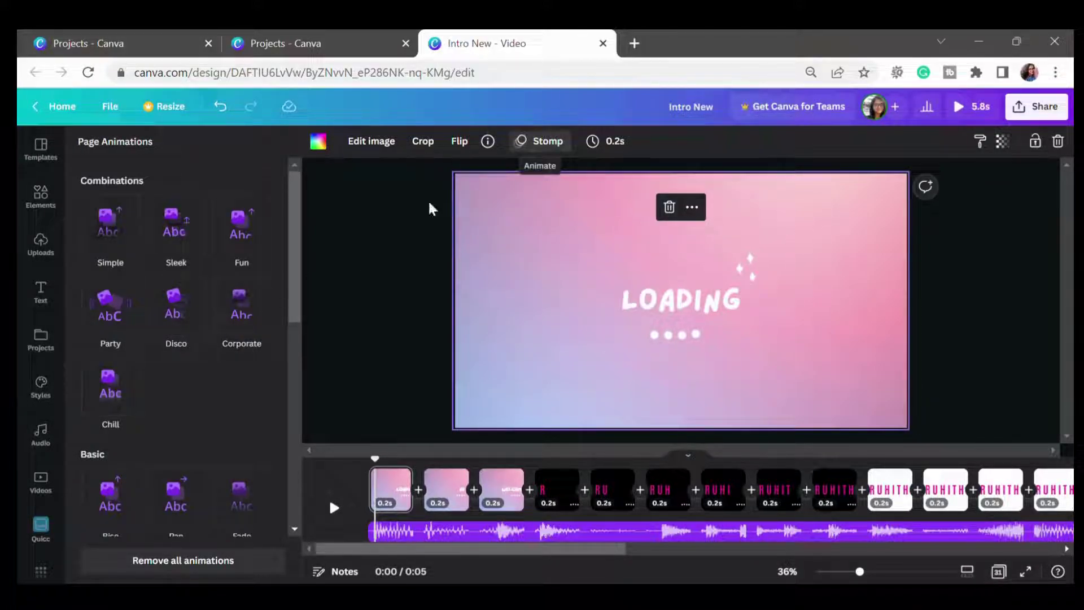
pyautogui.click(567, 241)
pyautogui.click(367, 266)
pyautogui.click(584, 252)
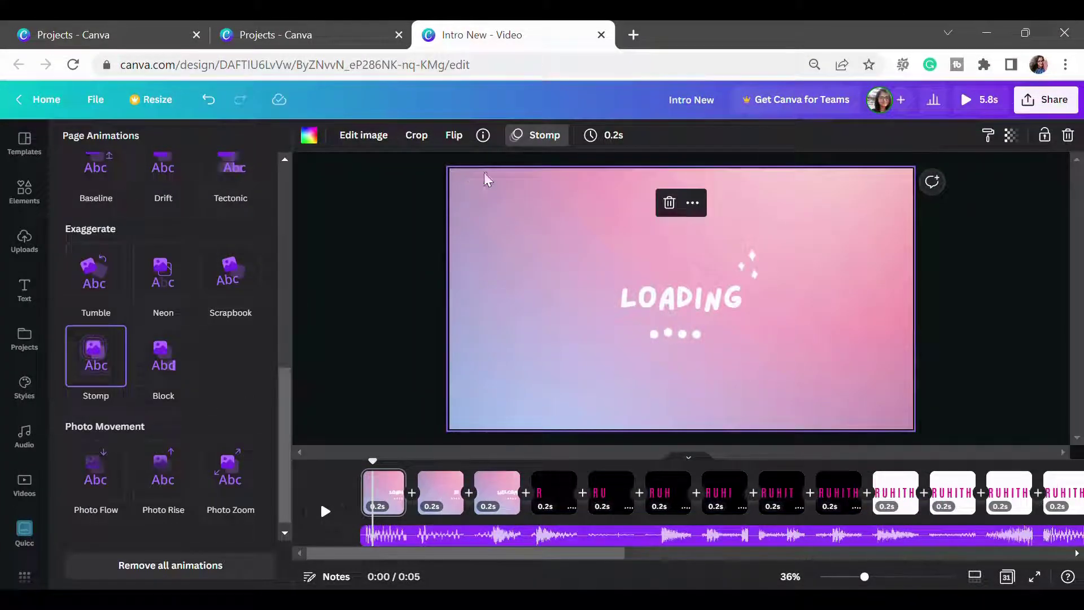
pyautogui.click(615, 138)
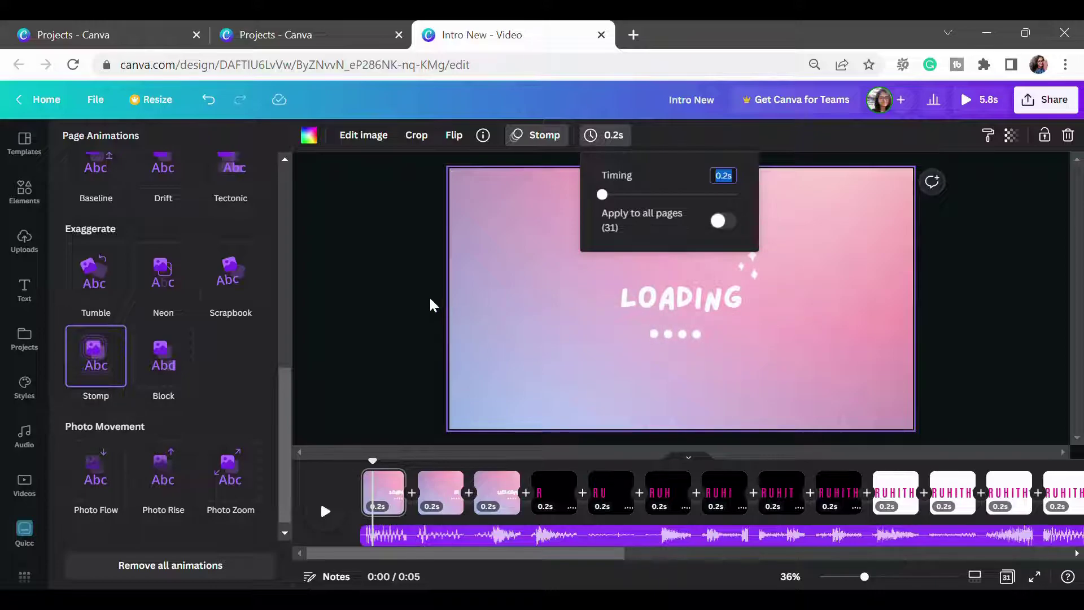
pyautogui.press('Escape')
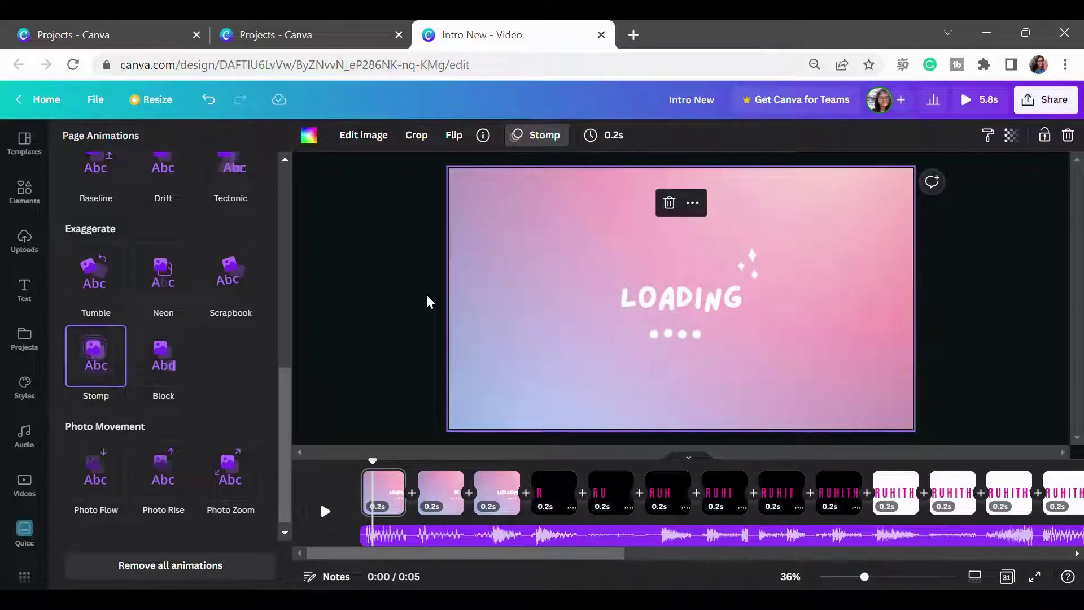
# Compare the text on the first three pages and look at the options for adding text
pyautogui.click(444, 489)
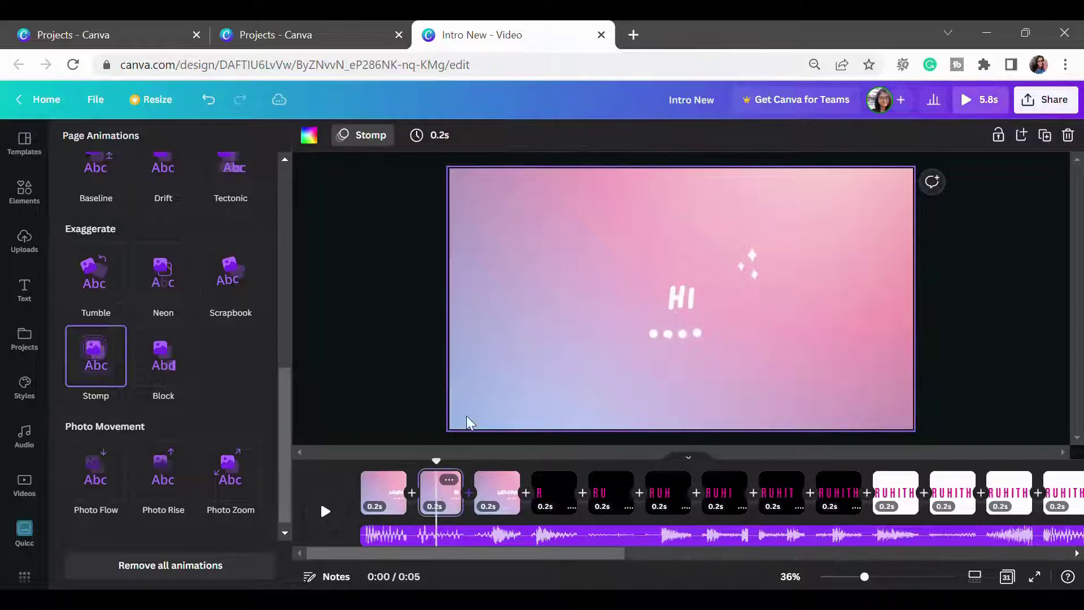
pyautogui.click(692, 309)
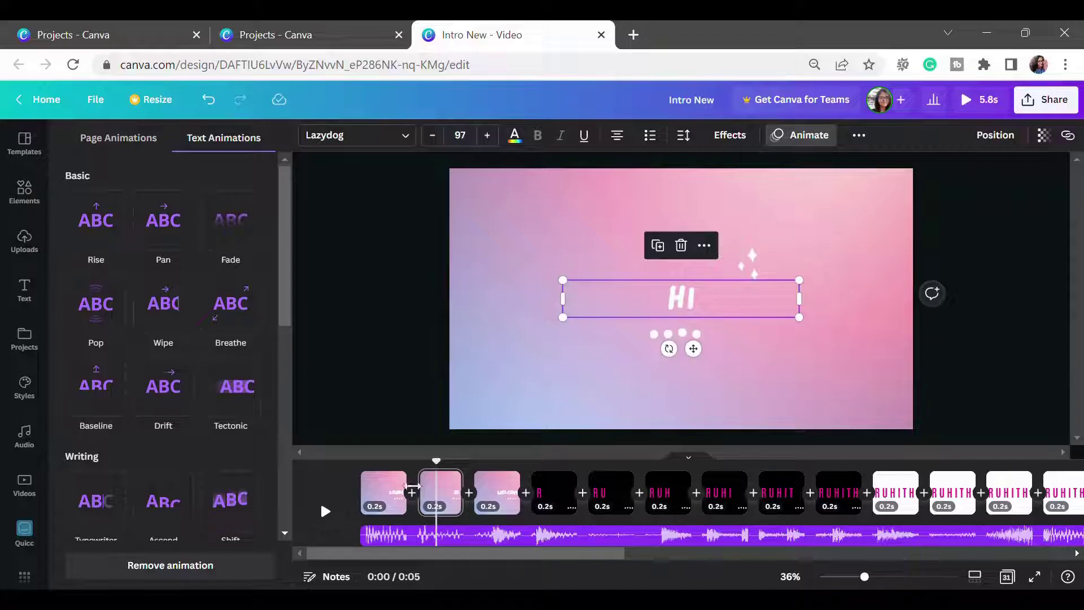
pyautogui.click(390, 491)
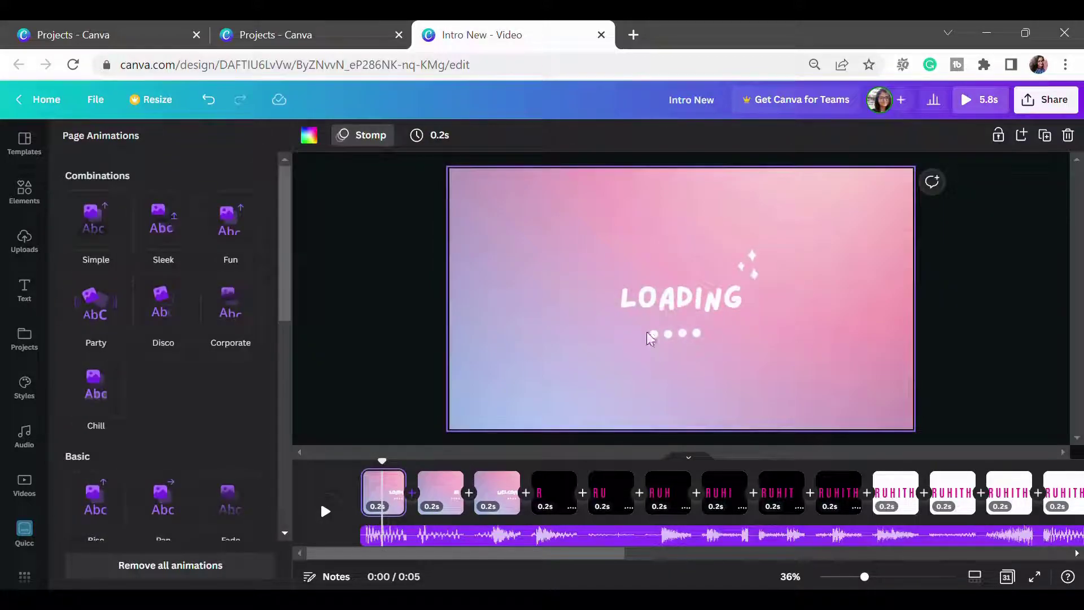
pyautogui.click(657, 302)
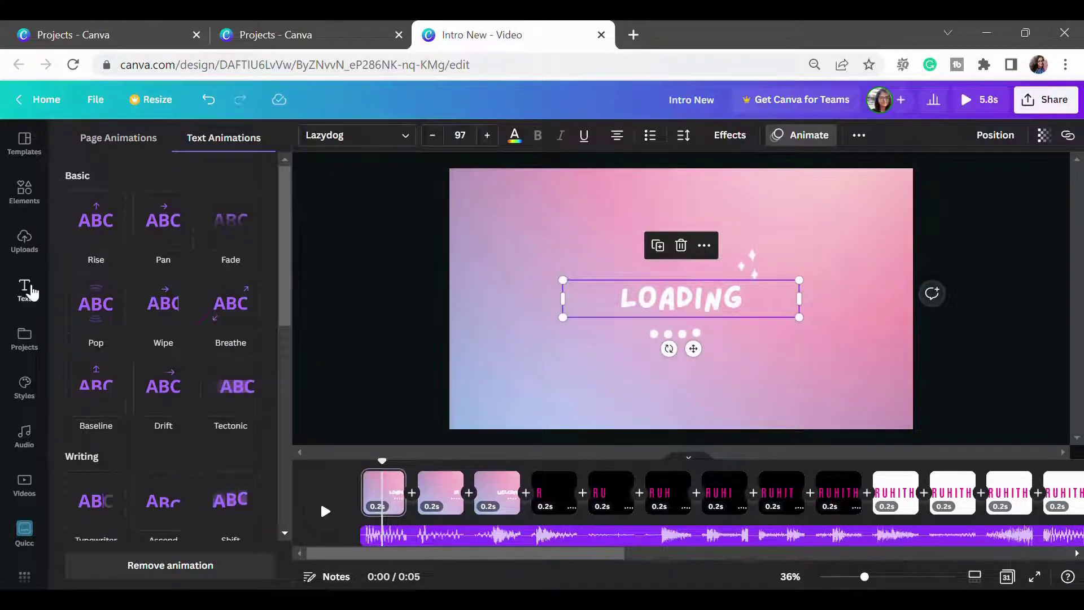
pyautogui.click(25, 291)
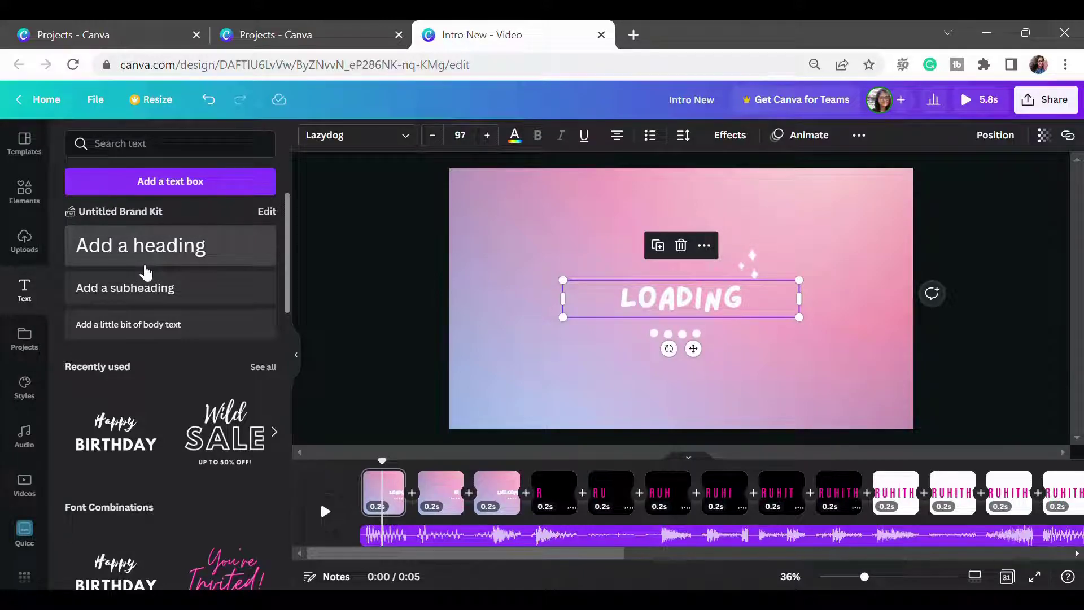
pyautogui.click(436, 485)
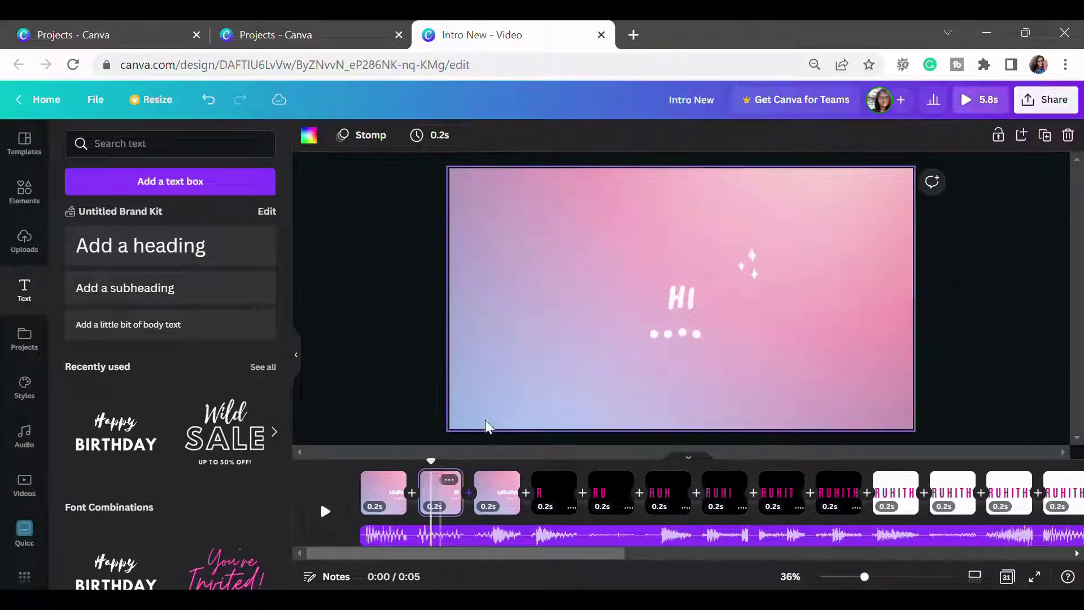
pyautogui.click(480, 494)
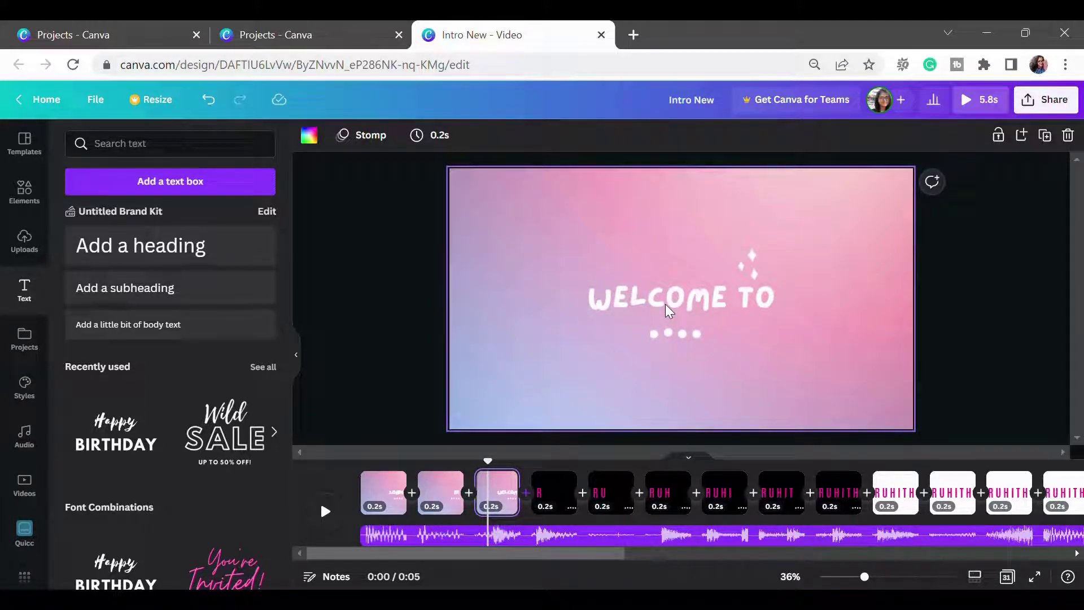
# Search the elements for "subscribe" and place the red Subscribe button with the bell in the upper-right area of the WELCOME TO page
pyautogui.click(35, 210)
pyautogui.click(218, 146)
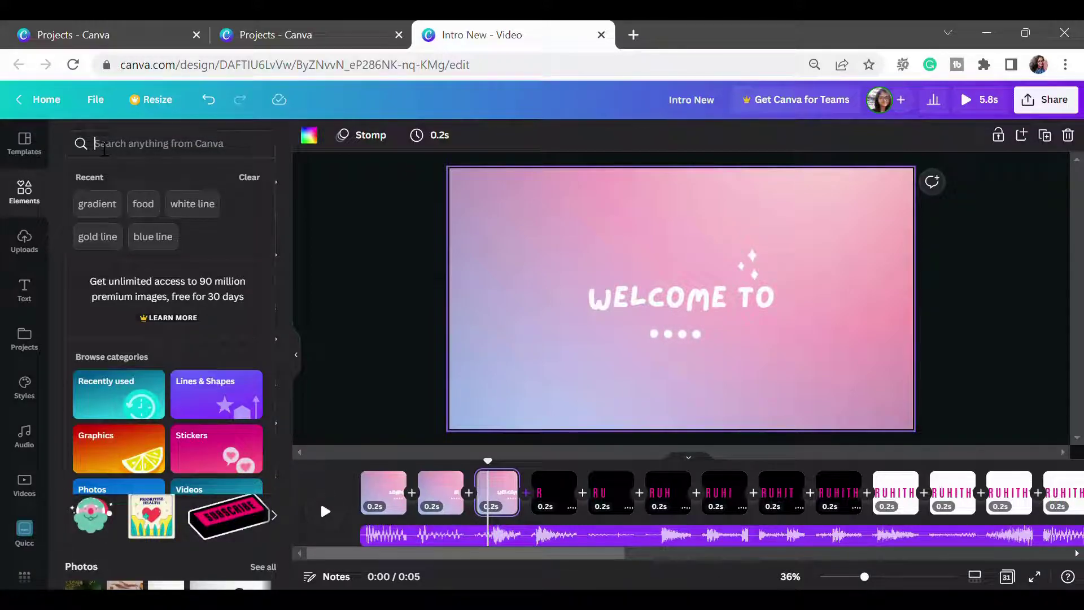
pyautogui.write('Subscribe')
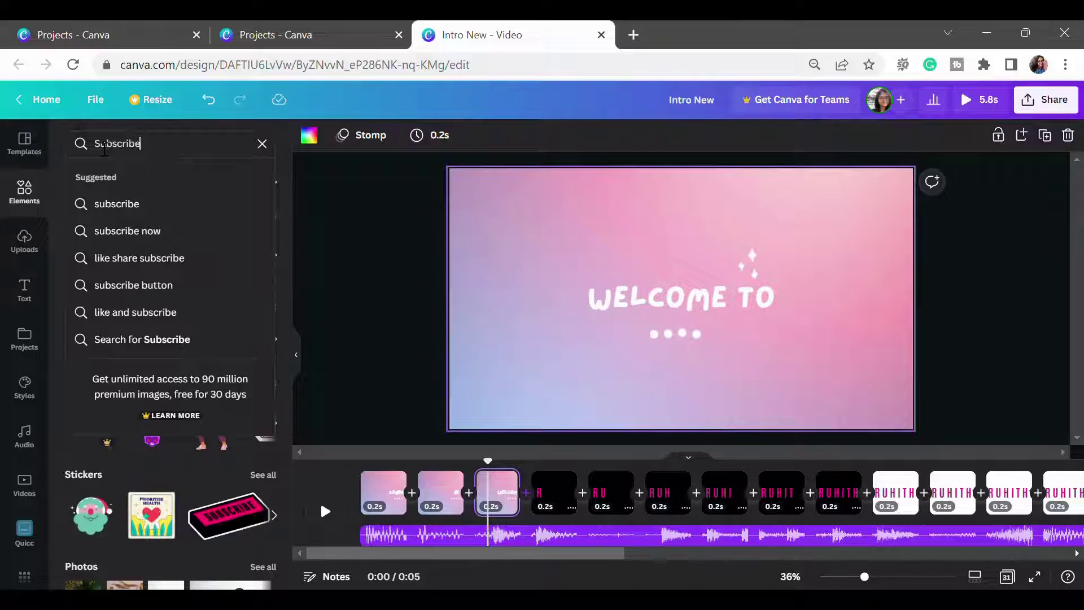
pyautogui.click(172, 204)
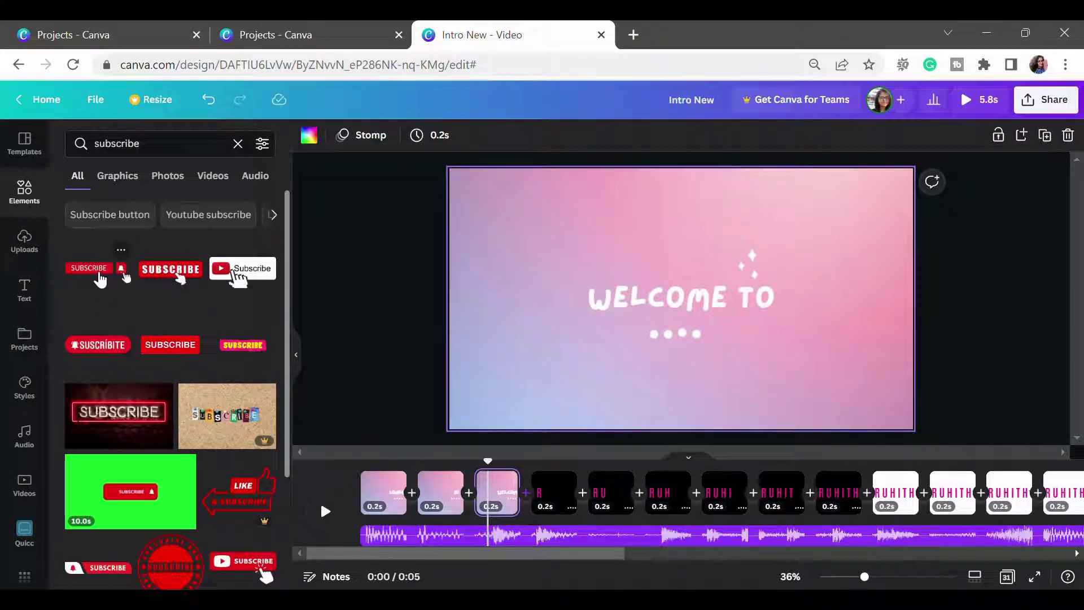
pyautogui.click(98, 273)
pyautogui.moveTo(493, 371); pyautogui.dragTo(812, 257)
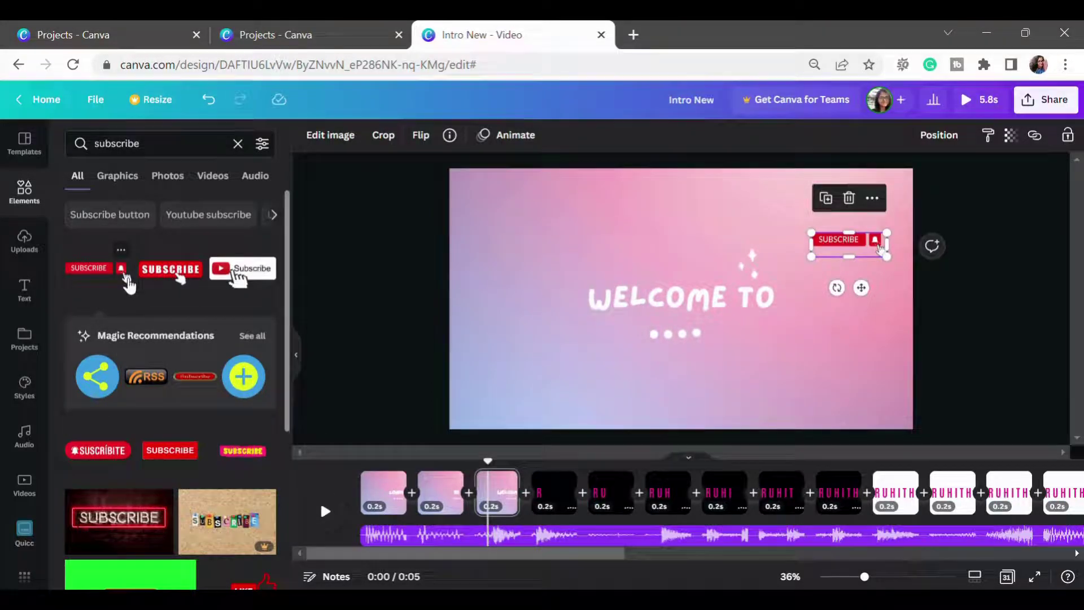
# Clear the "subscribe" element search and delete the Subscribe button graphic from the WELCOME TO page
pyautogui.scroll(-5, 129, 284)
pyautogui.click(207, 155)
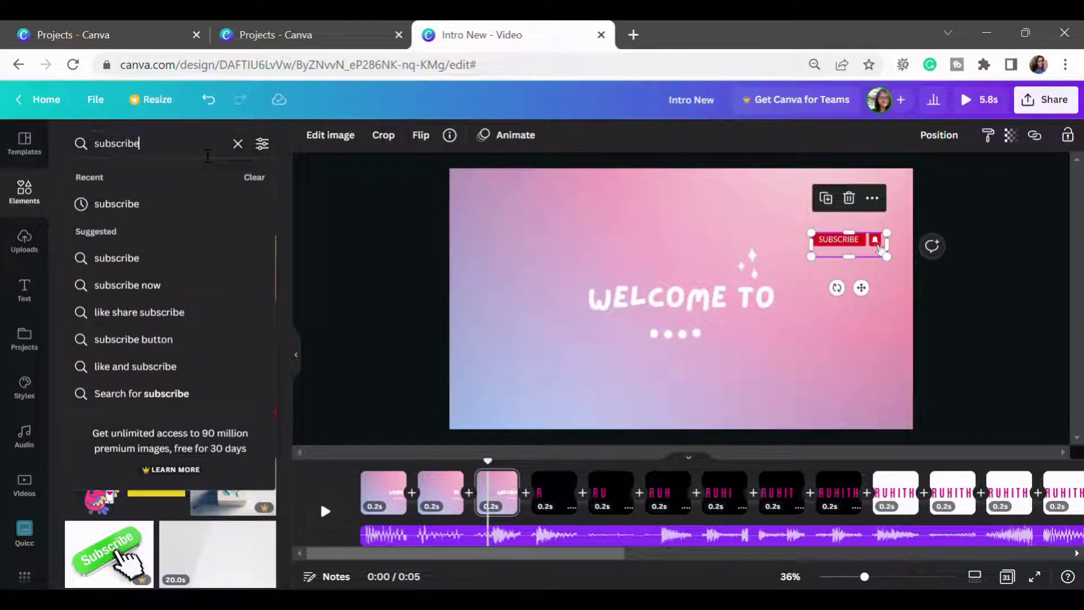
pyautogui.press('BackSpace')
pyautogui.press('BackSpace')
pyautogui.press('BackSpace')
pyautogui.press('BackSpace')
pyautogui.press('BackSpace')
pyautogui.press('BackSpace')
pyautogui.press('BackSpace')
pyautogui.press('BackSpace')
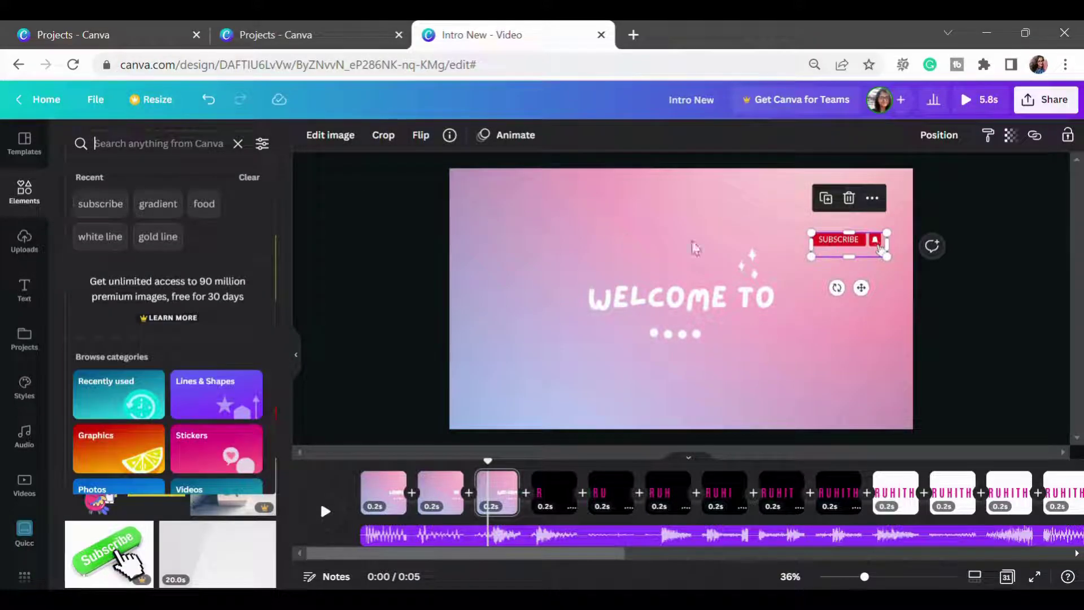
pyautogui.click(831, 244)
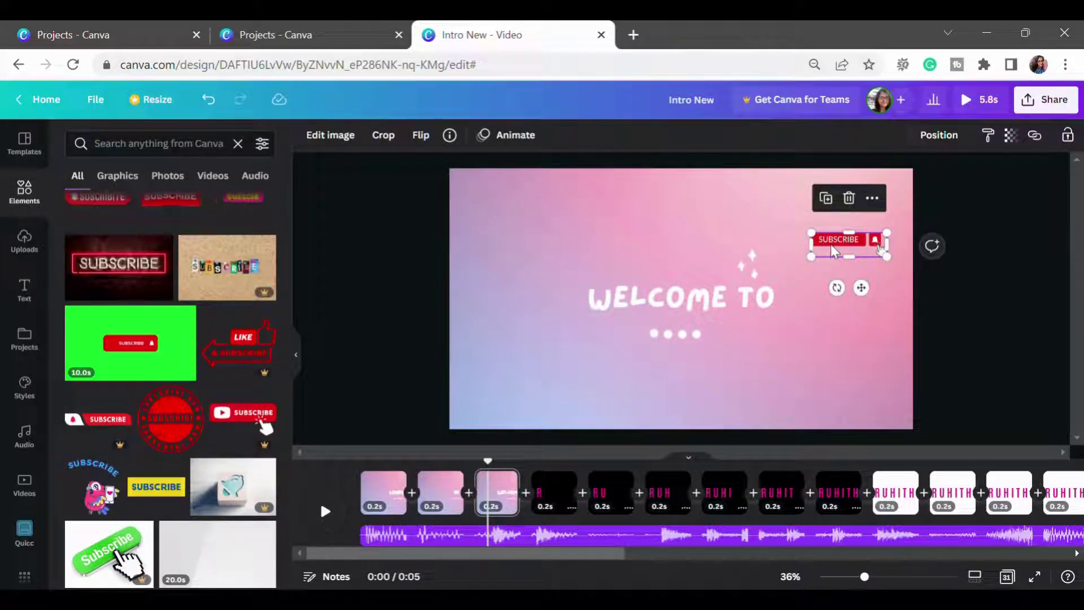
pyautogui.press('Delete')
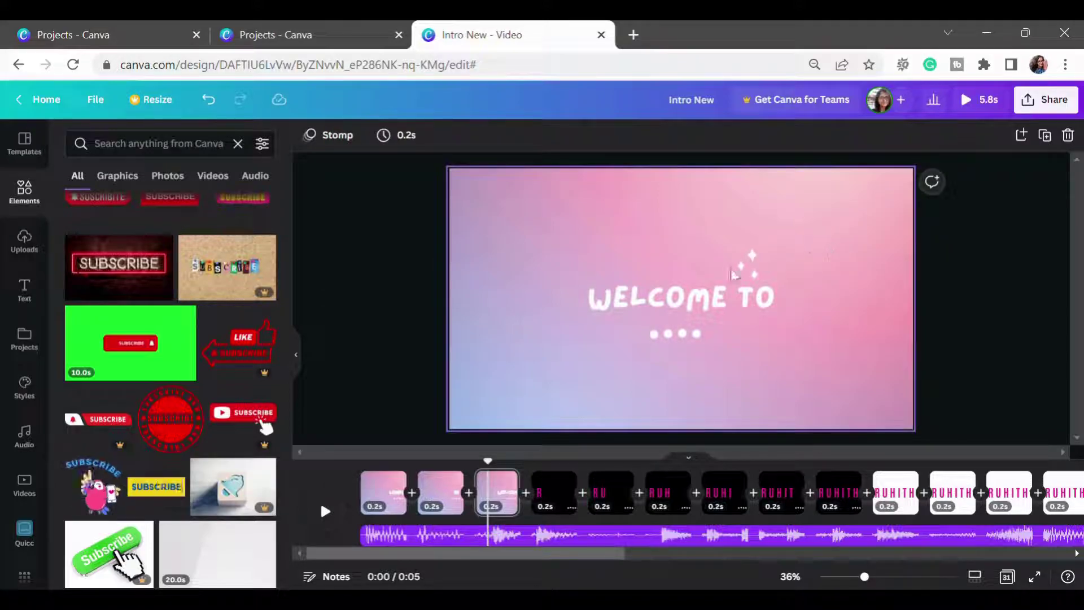
# Examine the fourth page's black background, pink letter R, sparkles and dots
pyautogui.click(552, 495)
pyautogui.click(535, 305)
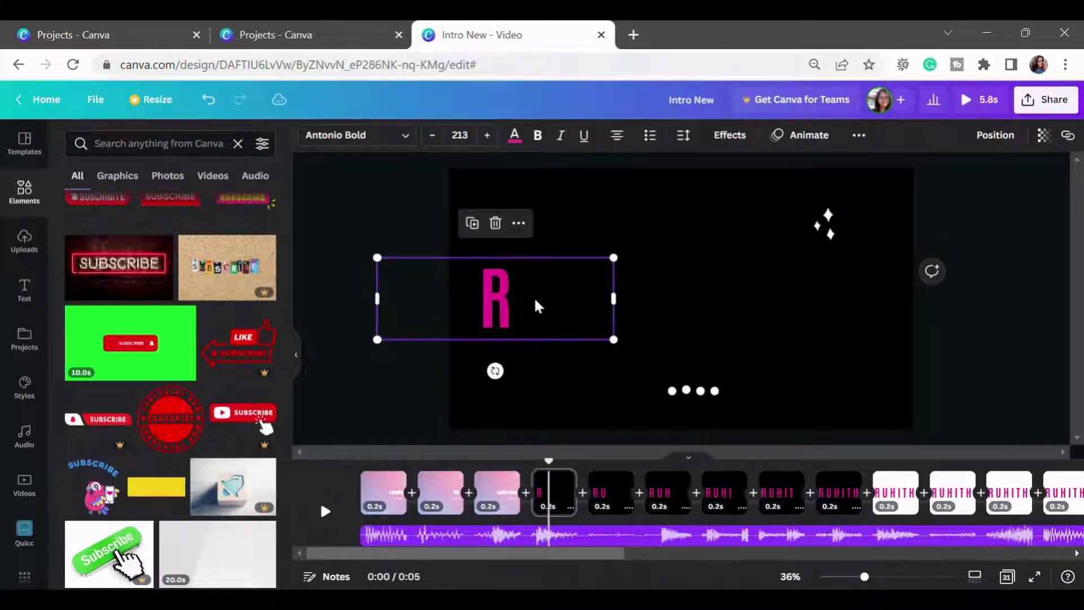
pyautogui.click(675, 296)
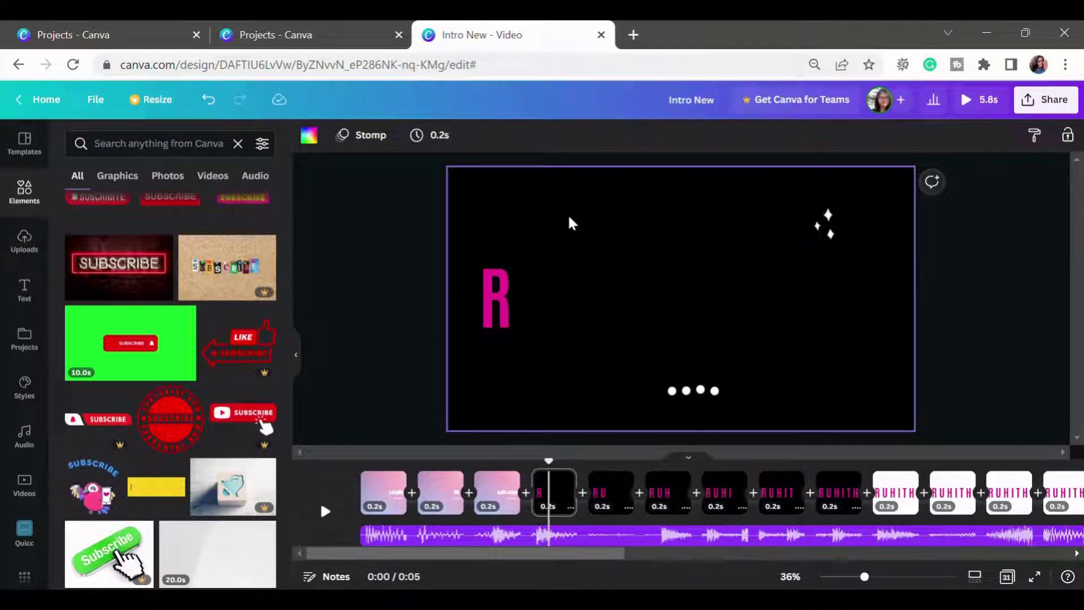
pyautogui.click(823, 223)
pyautogui.click(705, 402)
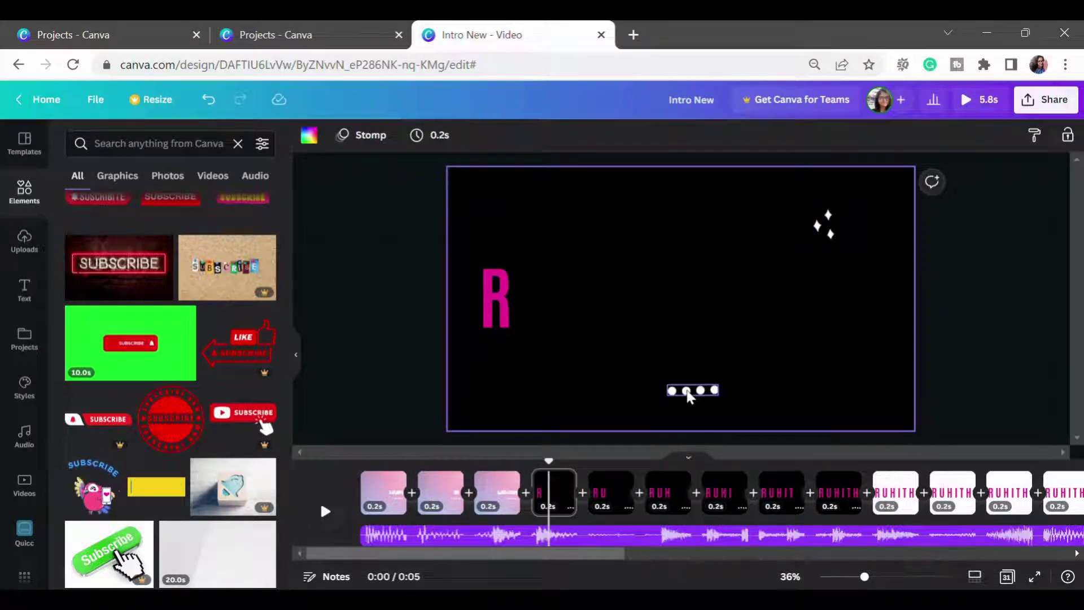
pyautogui.click(700, 391)
pyautogui.click(513, 319)
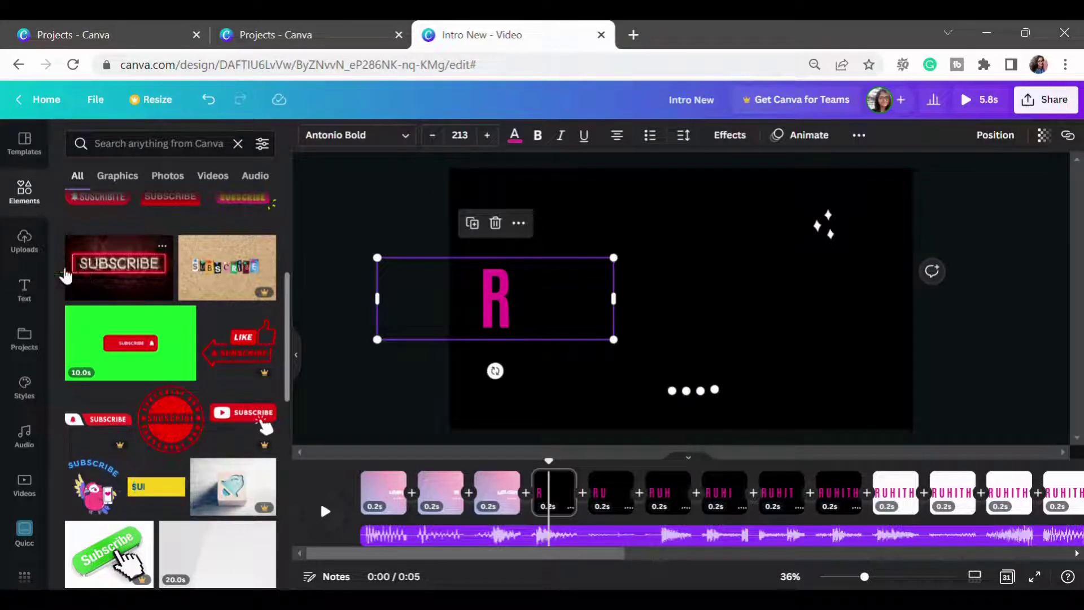
# Show the text options and compare how the pink channel name builds up letter by letter on the black-background pages
pyautogui.click(24, 289)
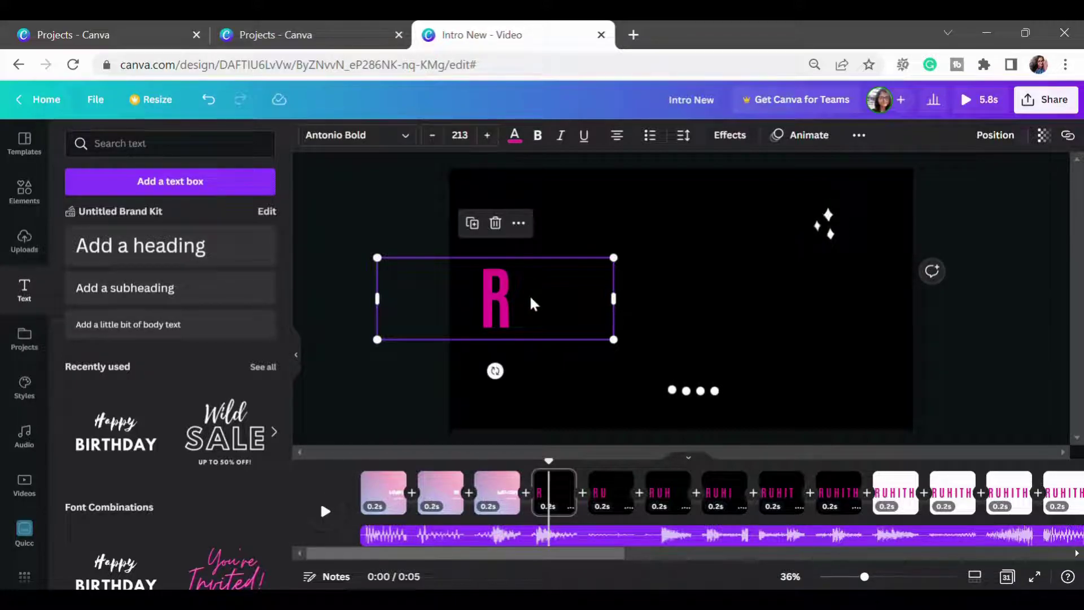
pyautogui.moveTo(603, 334); pyautogui.dragTo(603, 336)
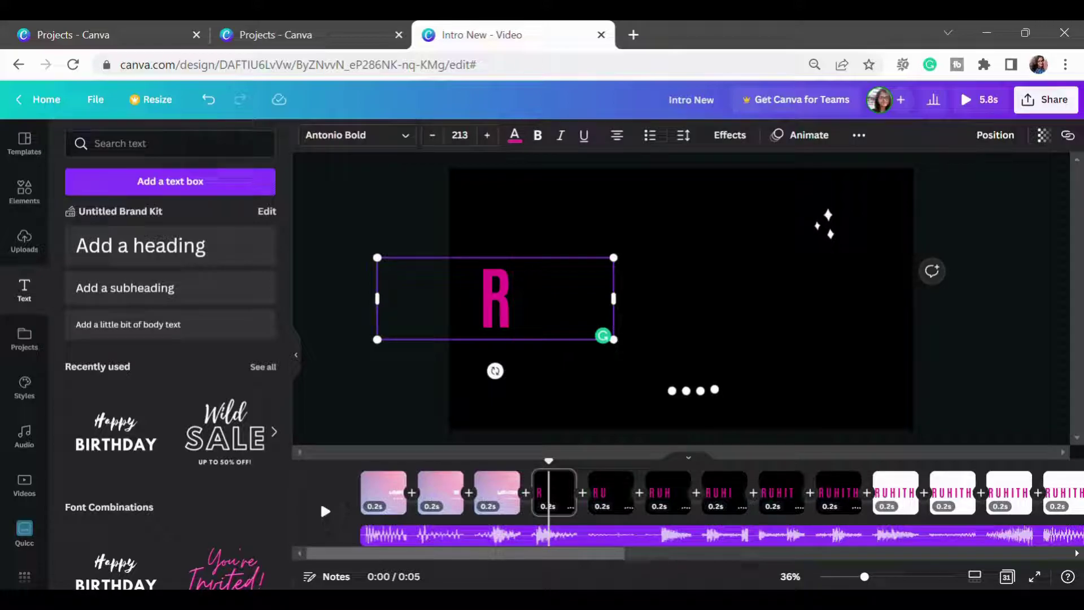
pyautogui.click(616, 494)
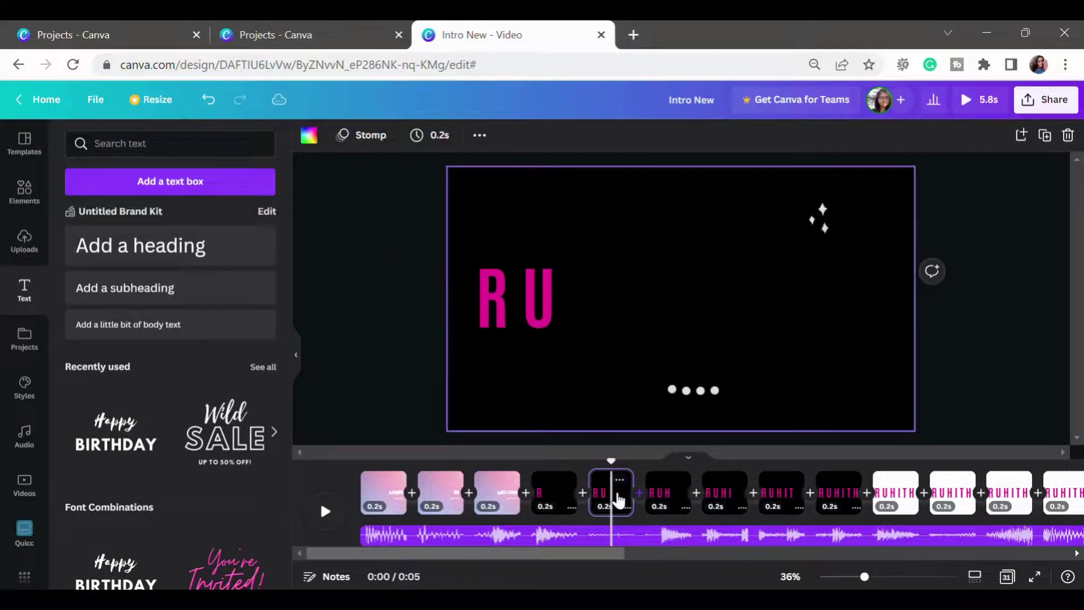
pyautogui.click(564, 311)
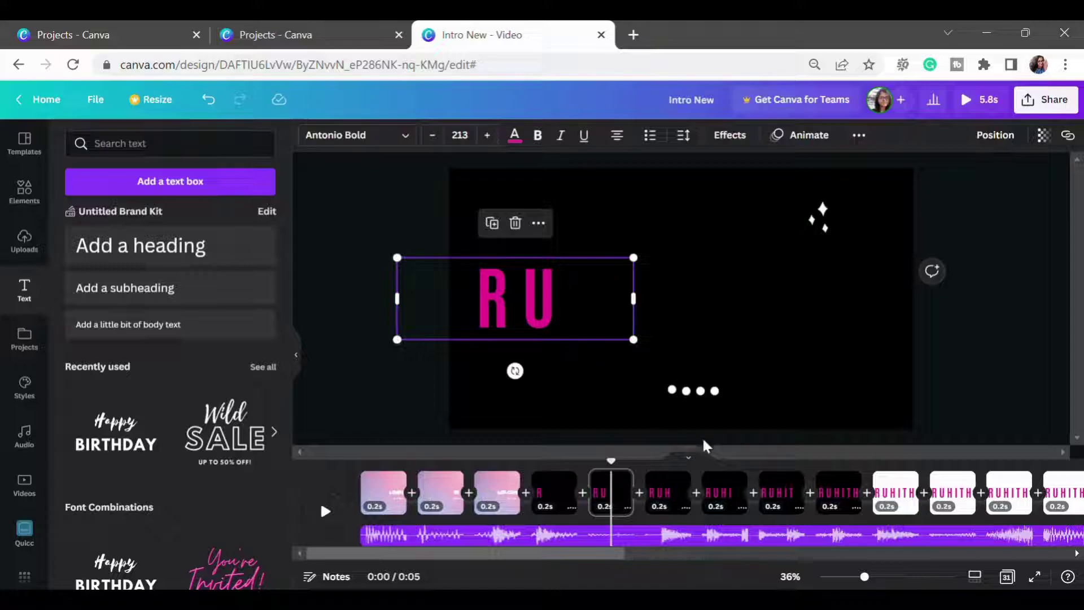
pyautogui.click(669, 486)
pyautogui.click(611, 310)
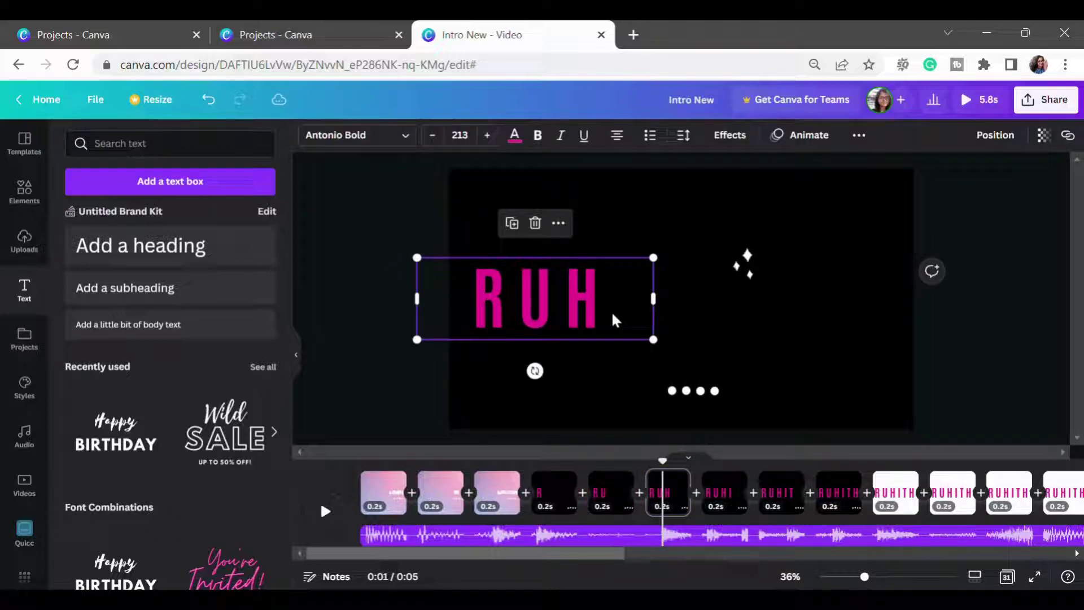
pyautogui.click(729, 494)
pyautogui.click(780, 495)
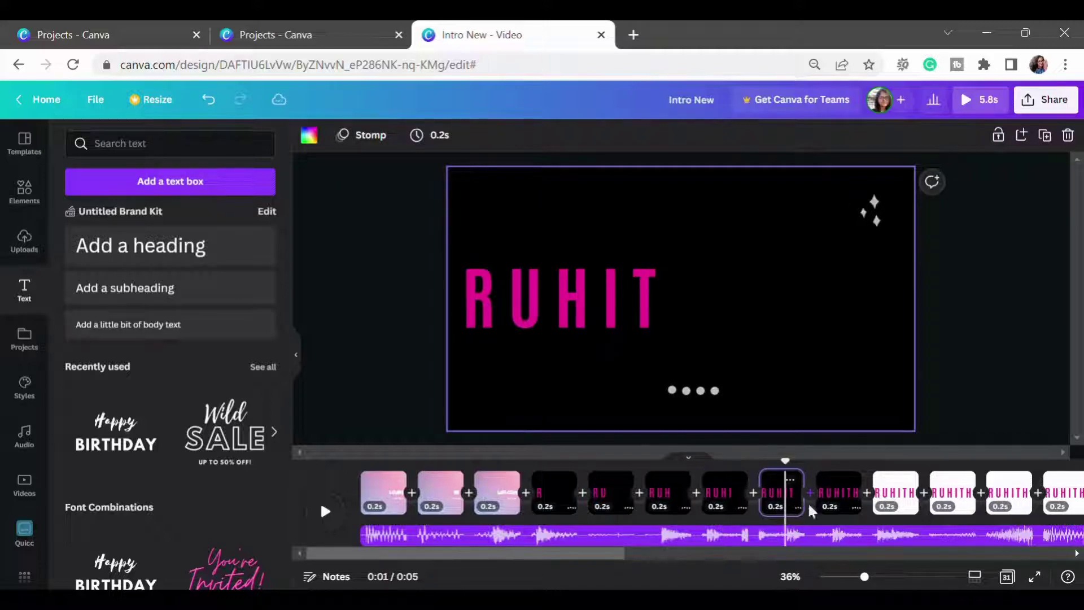
pyautogui.click(840, 497)
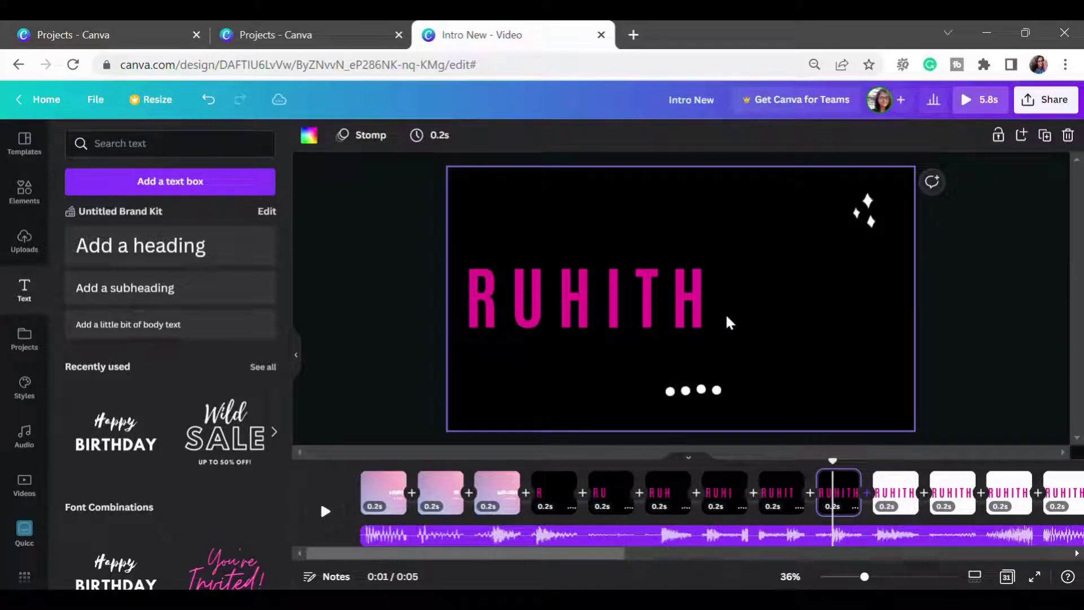
pyautogui.click(694, 315)
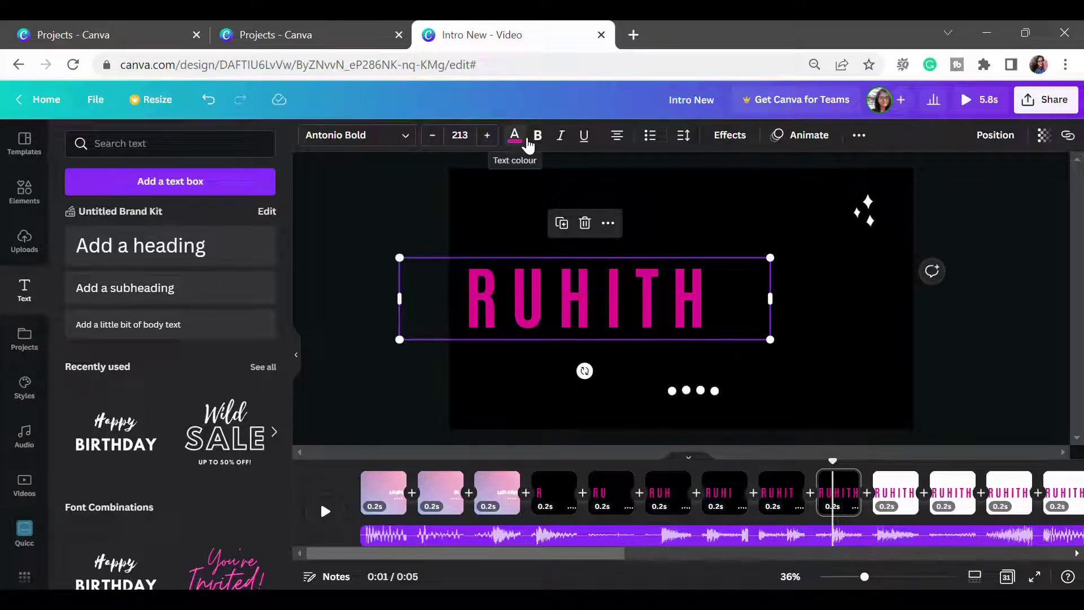
# Examine the channel name and the separate letter V text boxes on the first white-background page
pyautogui.click(894, 494)
pyautogui.click(733, 316)
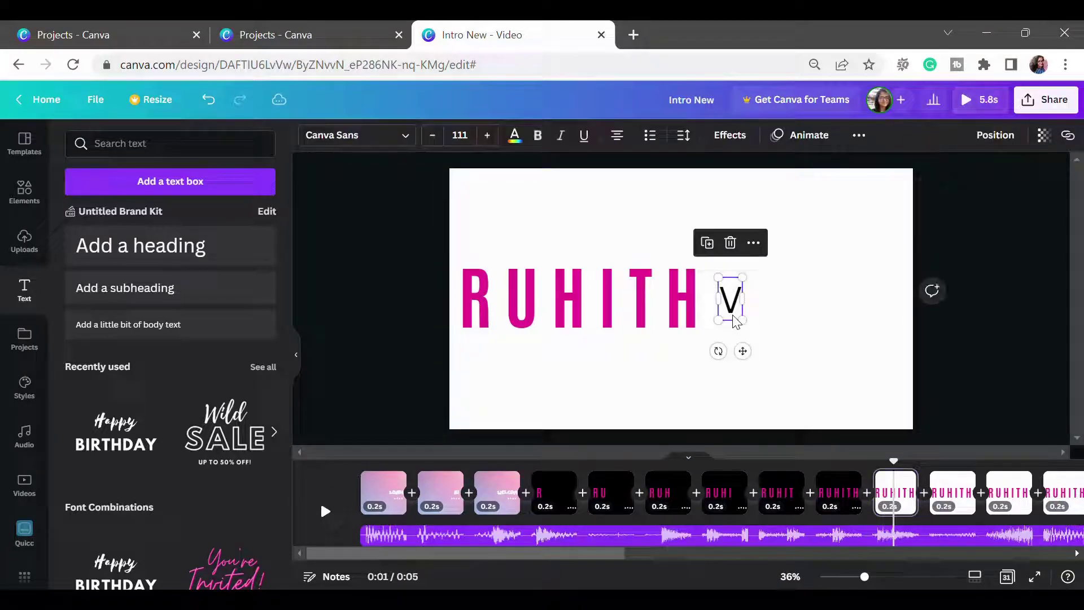
pyautogui.click(653, 391)
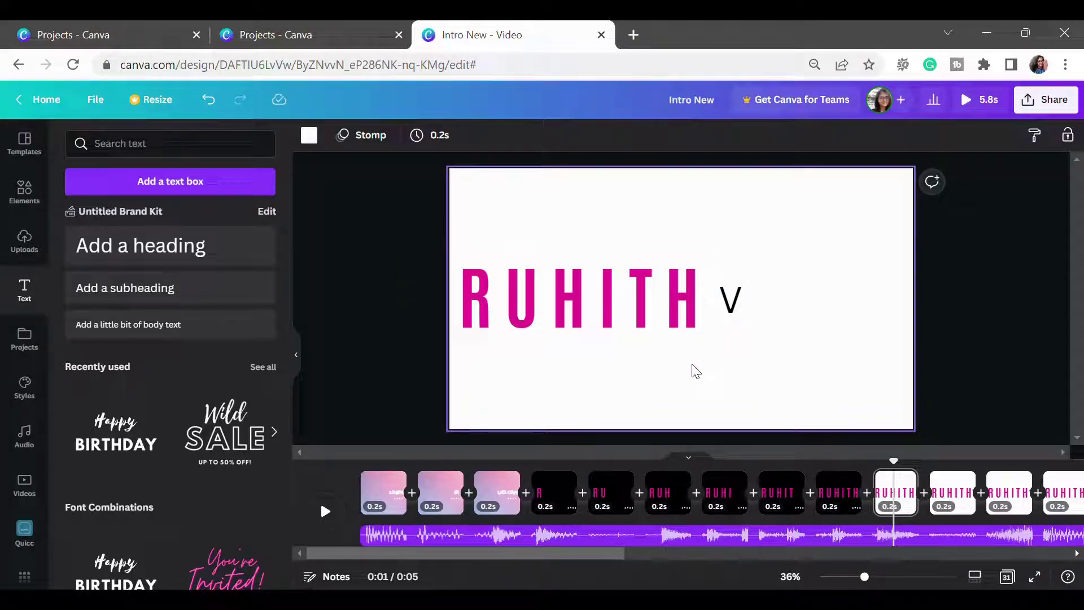
pyautogui.click(655, 296)
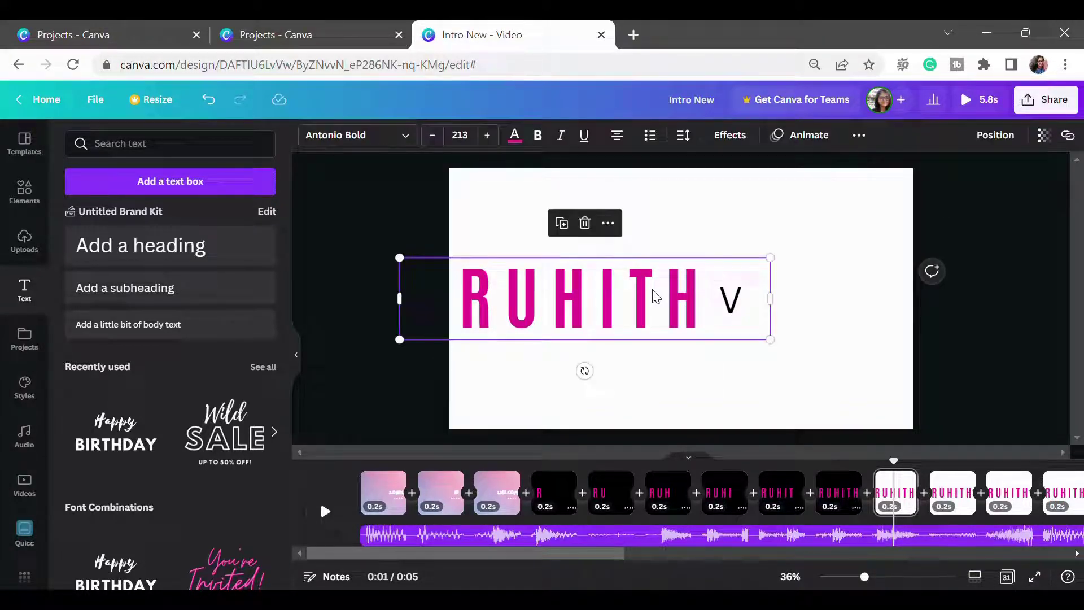
pyautogui.click(737, 315)
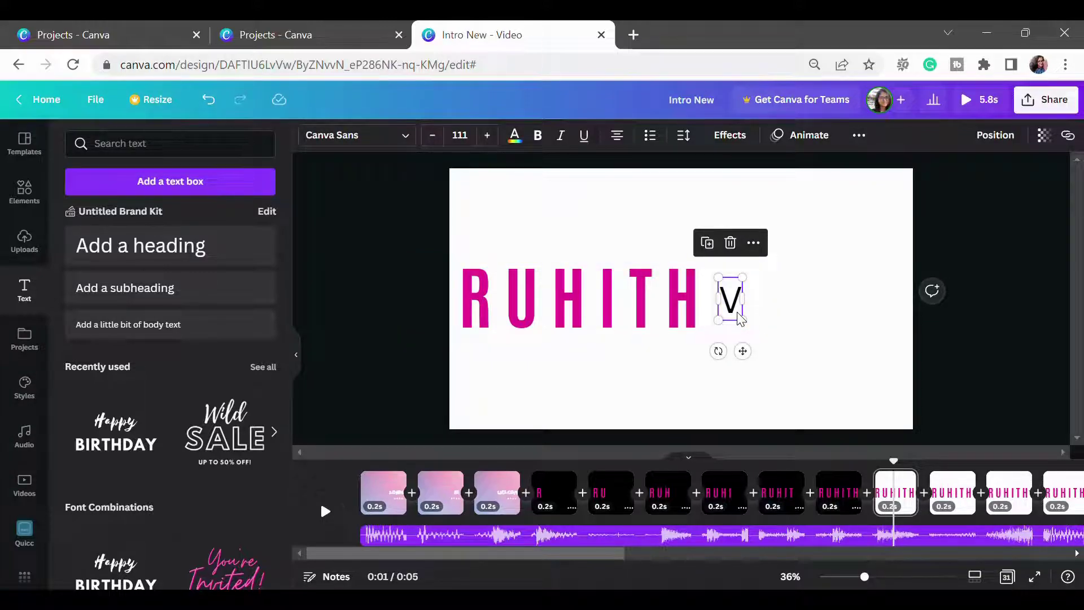
# Step through the remaining white 0.2-second pages to review how VLOGS builds up beside the channel name
pyautogui.click(948, 496)
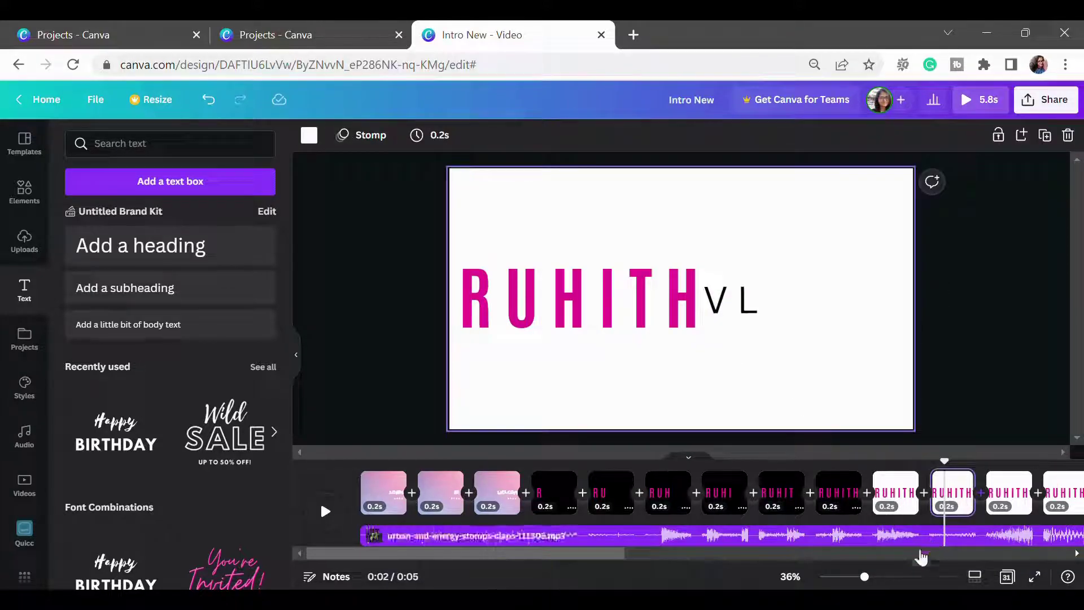
pyautogui.moveTo(599, 555); pyautogui.dragTo(673, 555)
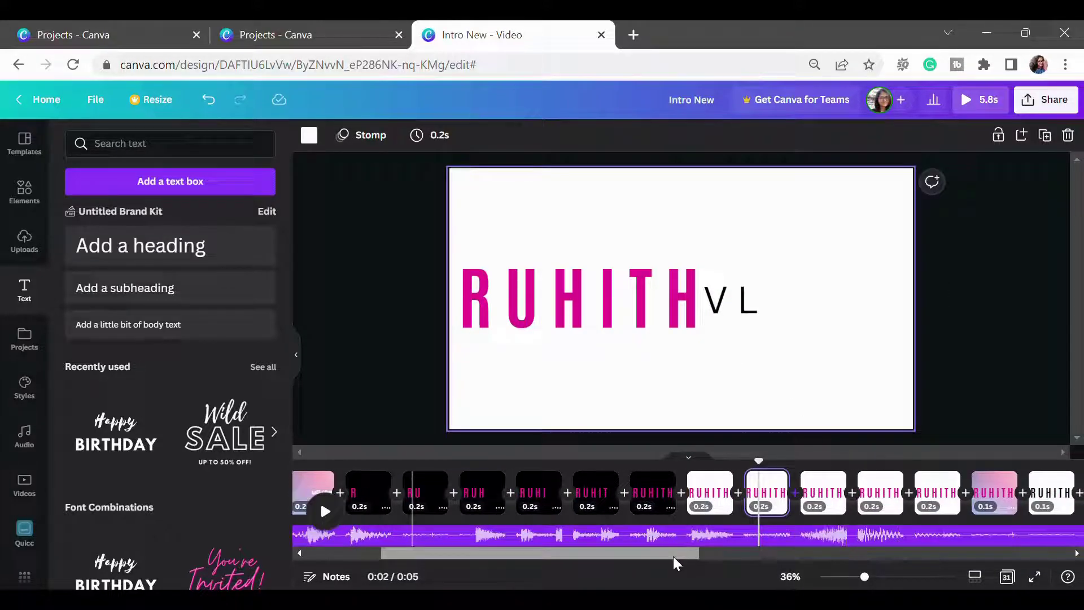
pyautogui.click(823, 497)
pyautogui.rightClick(883, 496)
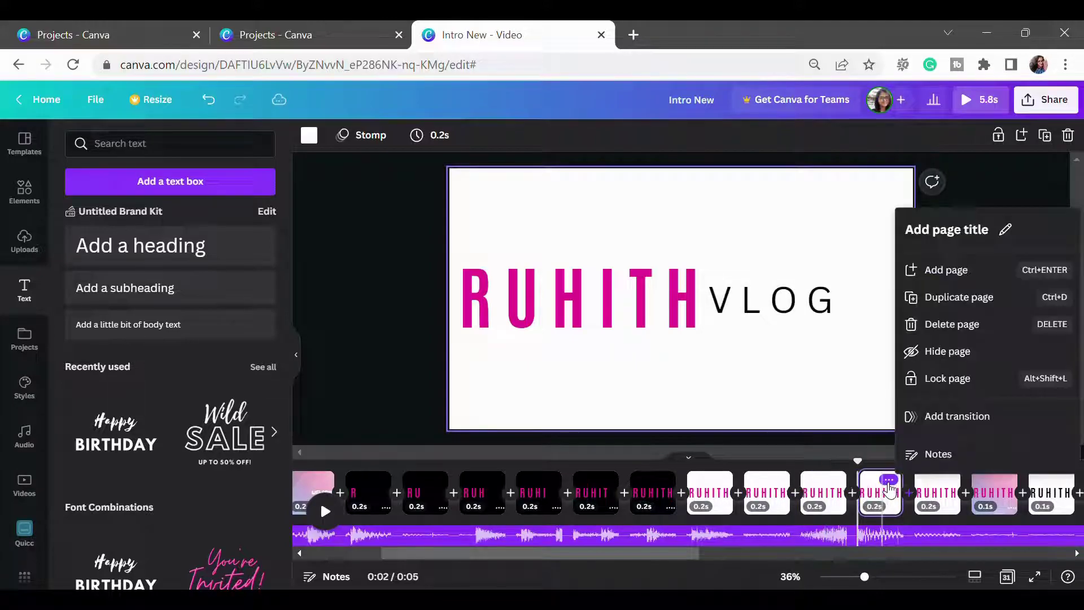
pyautogui.click(920, 505)
pyautogui.click(932, 497)
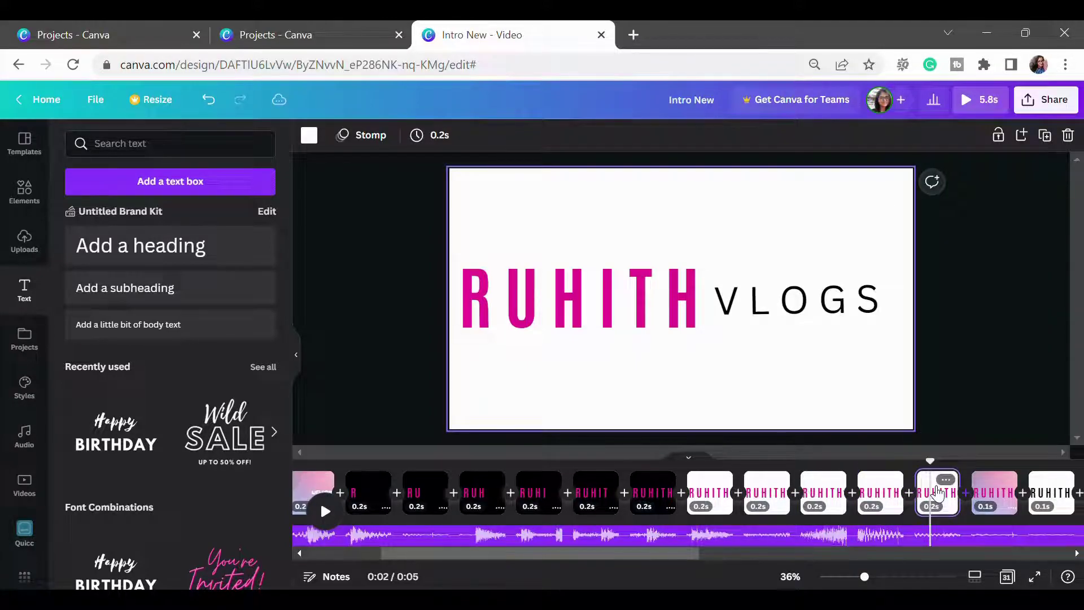
# Compare the backgrounds and the text colours of the channel name and VLOGS across the four 0.1-second pages
pyautogui.moveTo(669, 553); pyautogui.dragTo(764, 553)
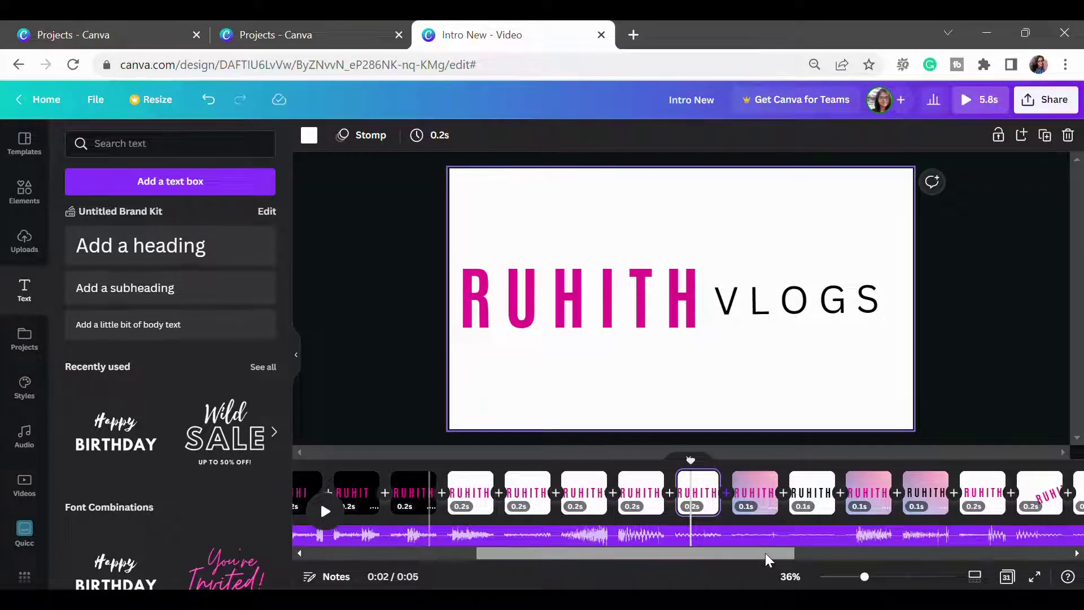
pyautogui.click(758, 495)
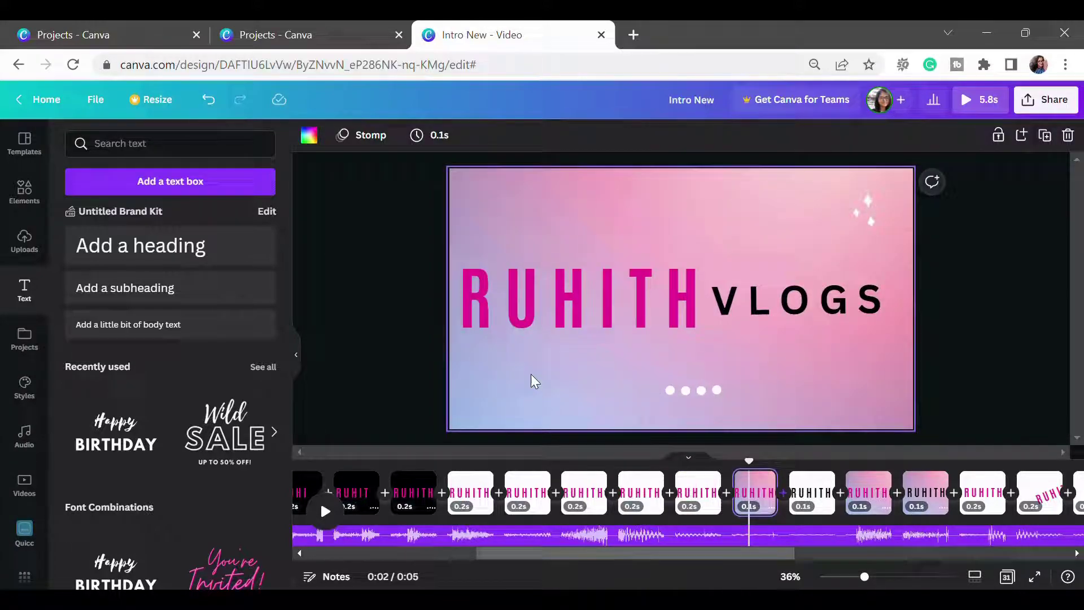
pyautogui.click(531, 375)
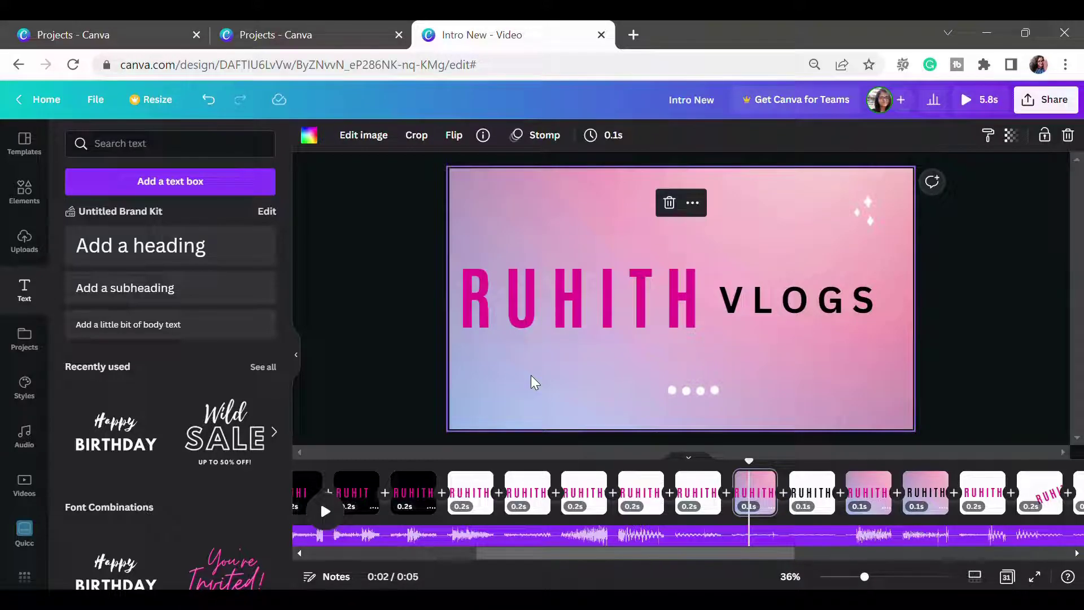
pyautogui.press('pagedown')
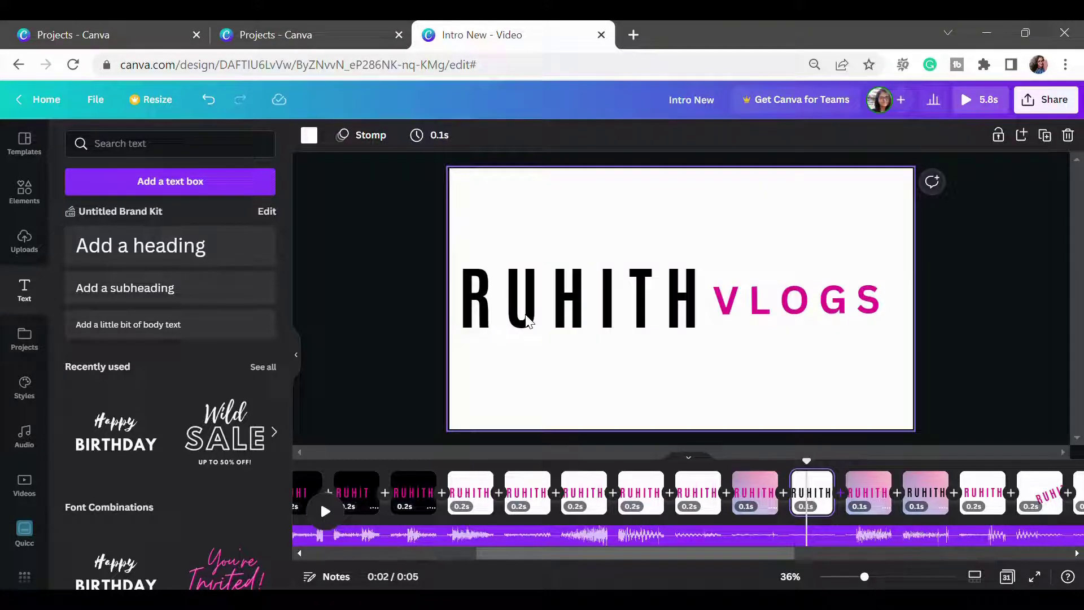
pyautogui.click(526, 320)
pyautogui.click(817, 316)
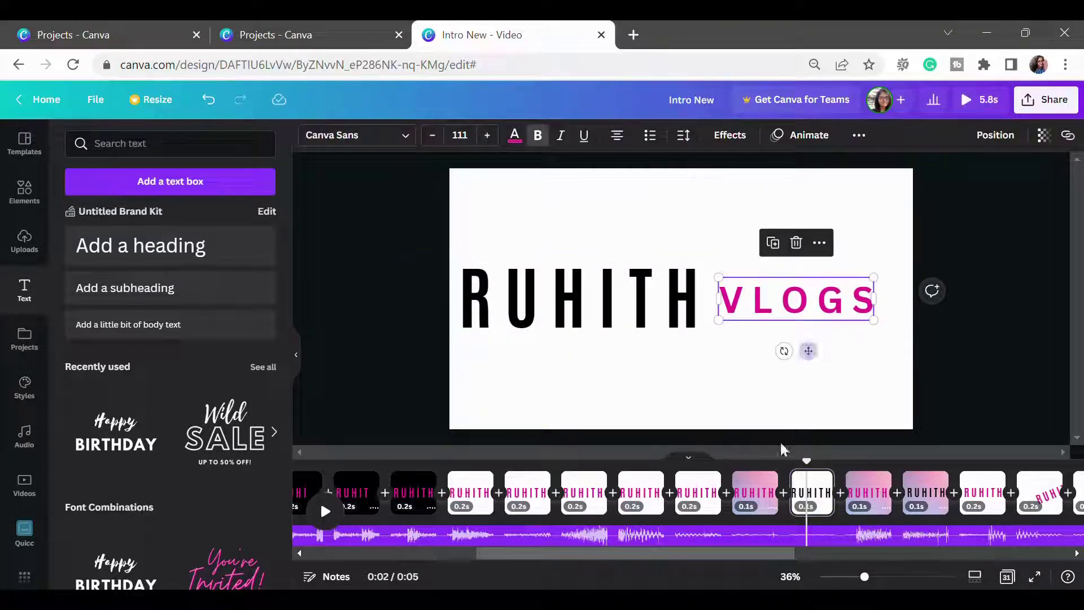
pyautogui.click(755, 491)
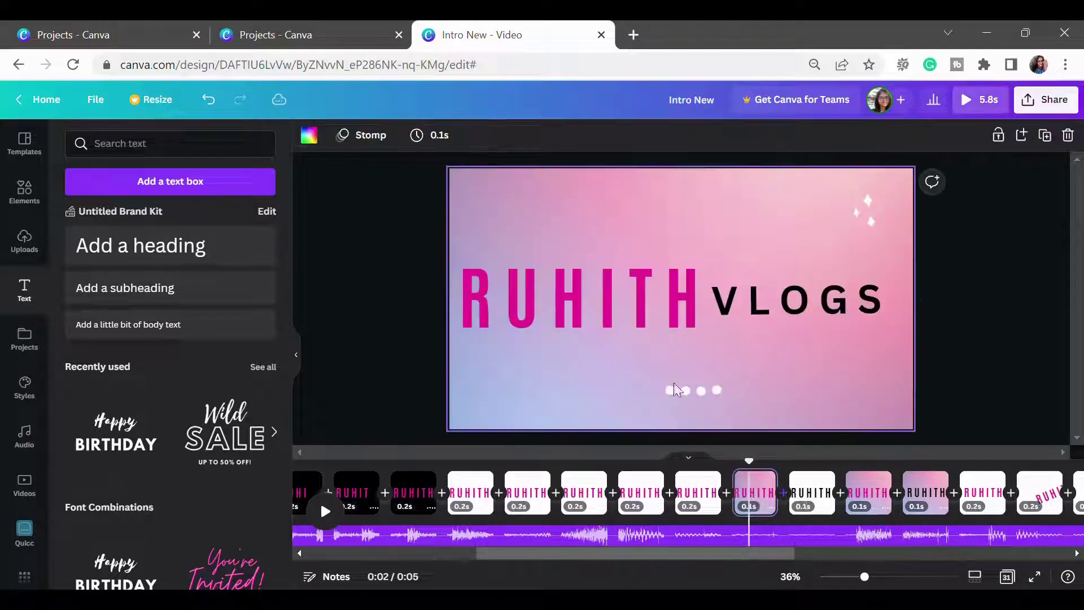
pyautogui.click(518, 319)
pyautogui.click(815, 304)
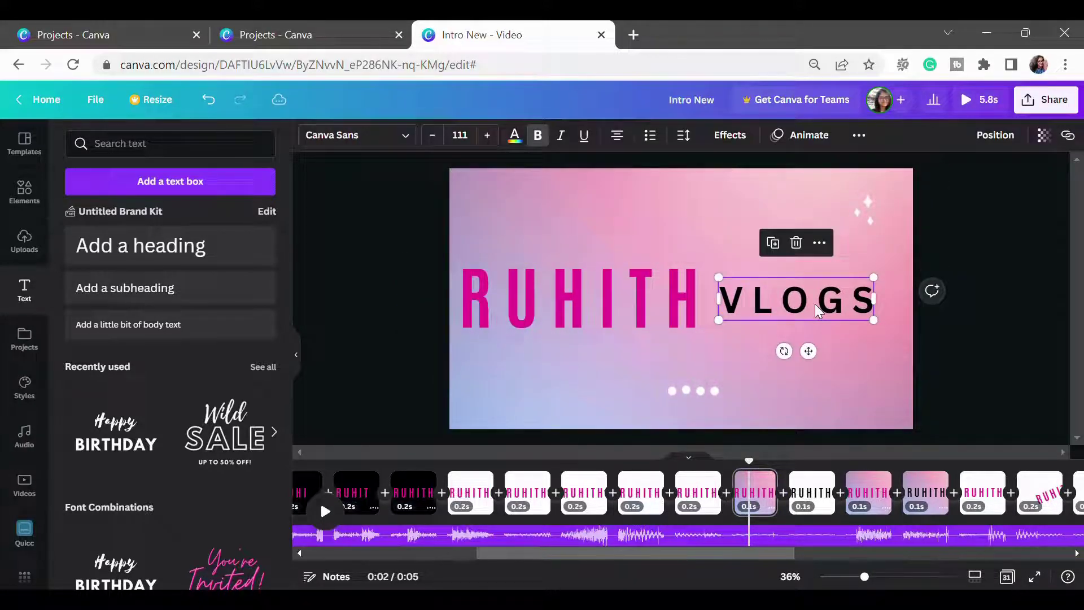
pyautogui.click(811, 492)
pyautogui.click(607, 319)
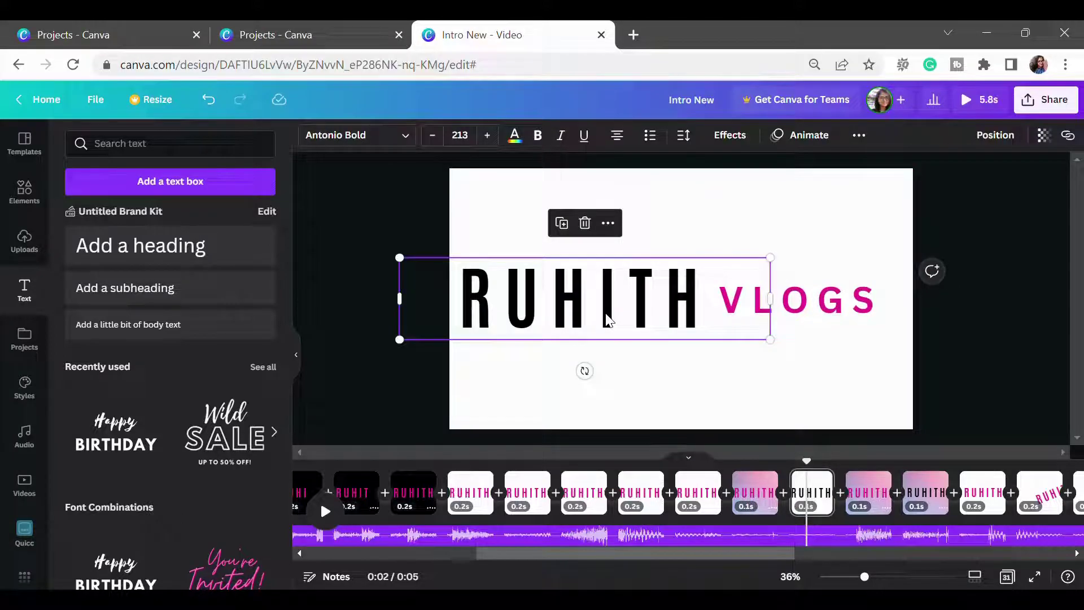
pyautogui.click(826, 319)
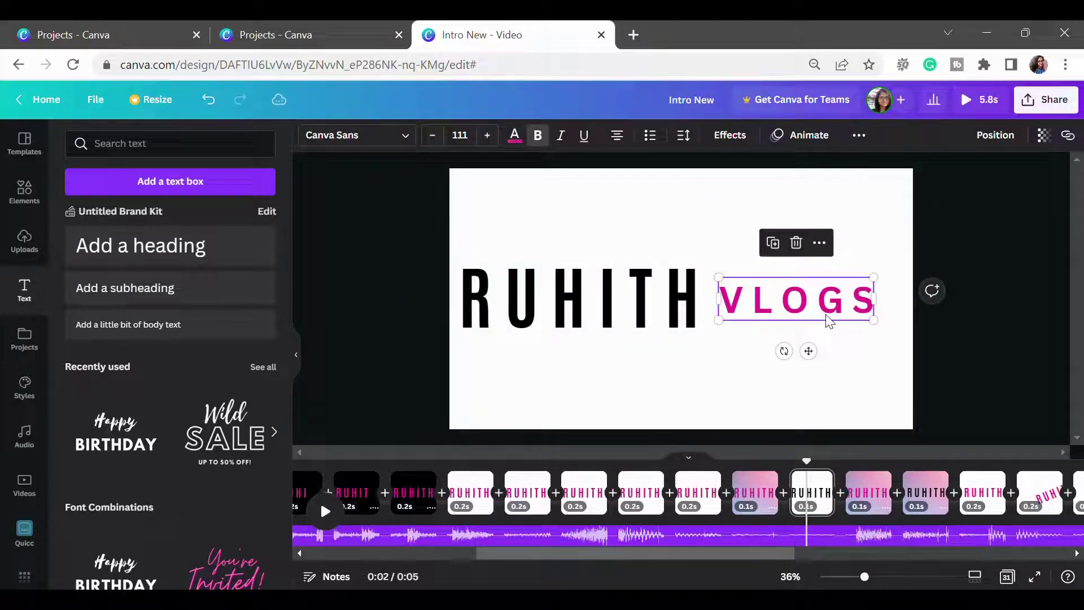
pyautogui.click(868, 492)
pyautogui.click(927, 487)
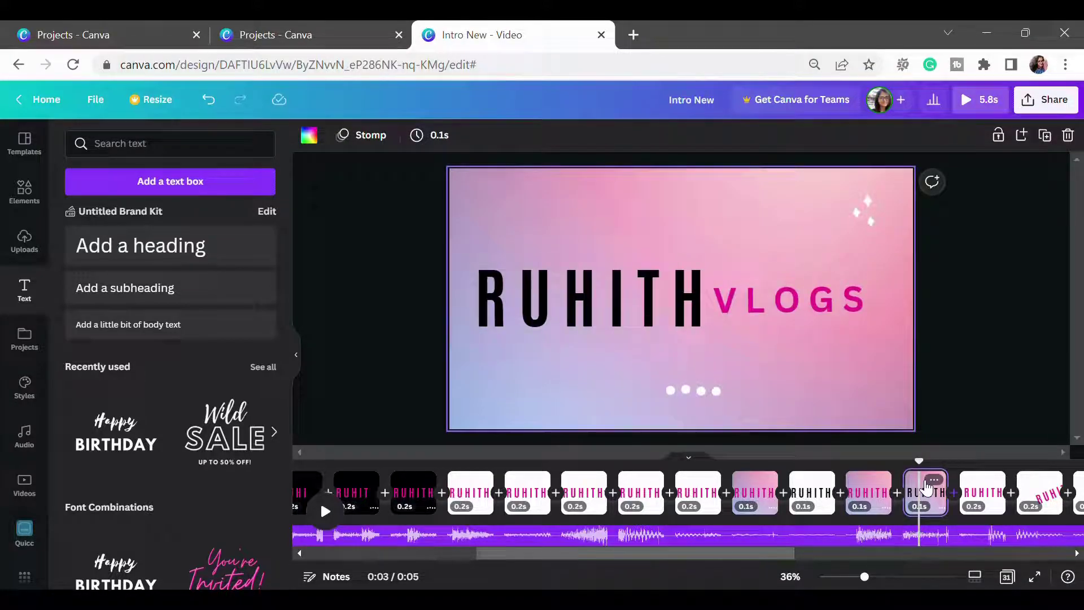
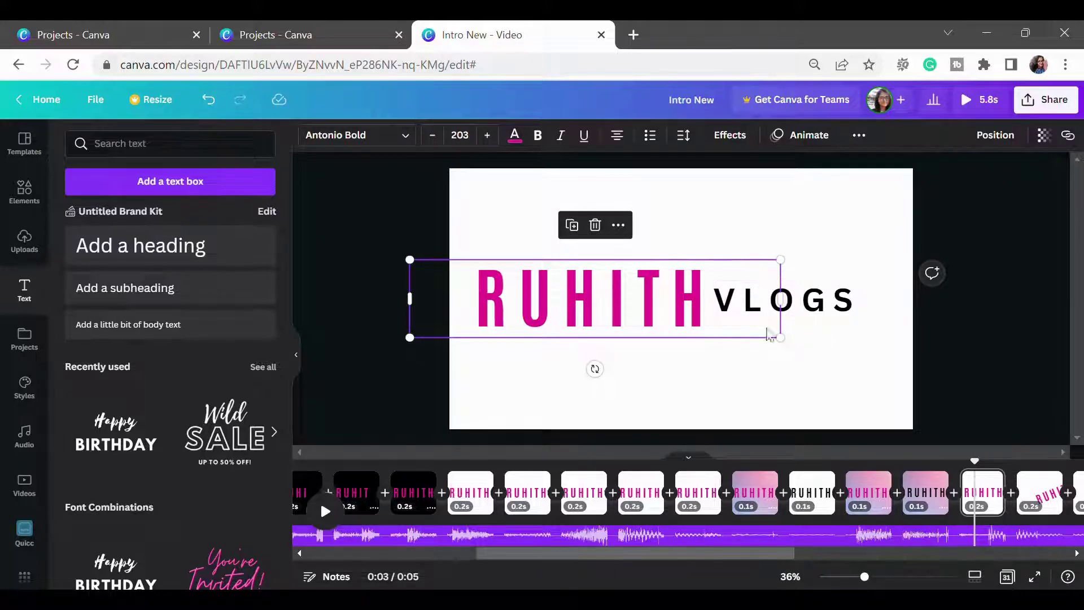
# Examine the channel name's rotation and position options on the white page after the 0.1-second pages, and compare it with the tilted-text page
pyautogui.click(660, 359)
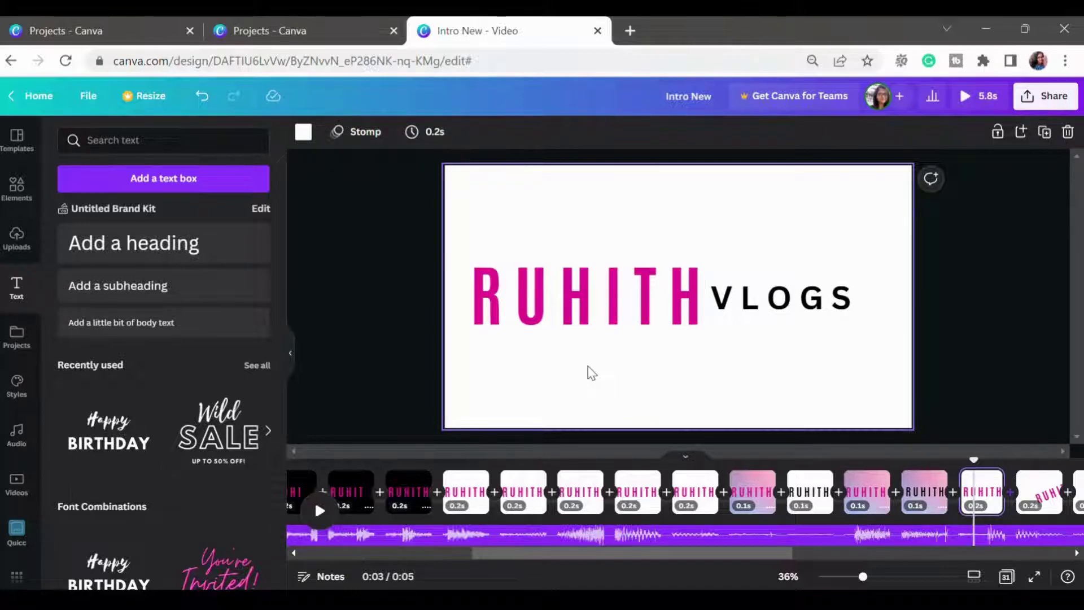
pyautogui.click(577, 321)
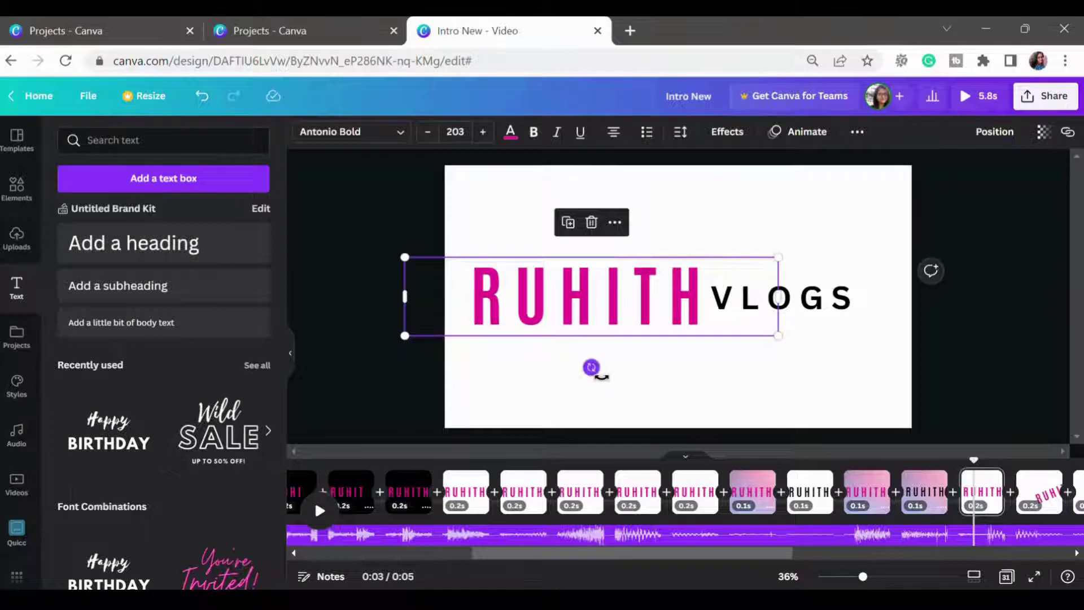
pyautogui.moveTo(630, 307); pyautogui.dragTo(650, 346)
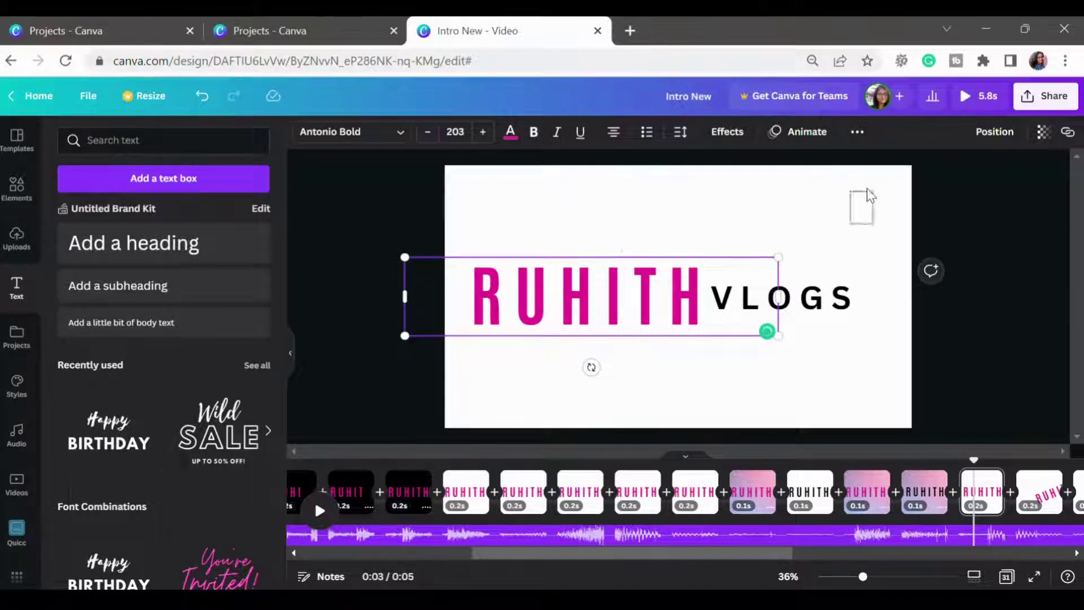
pyautogui.click(608, 310)
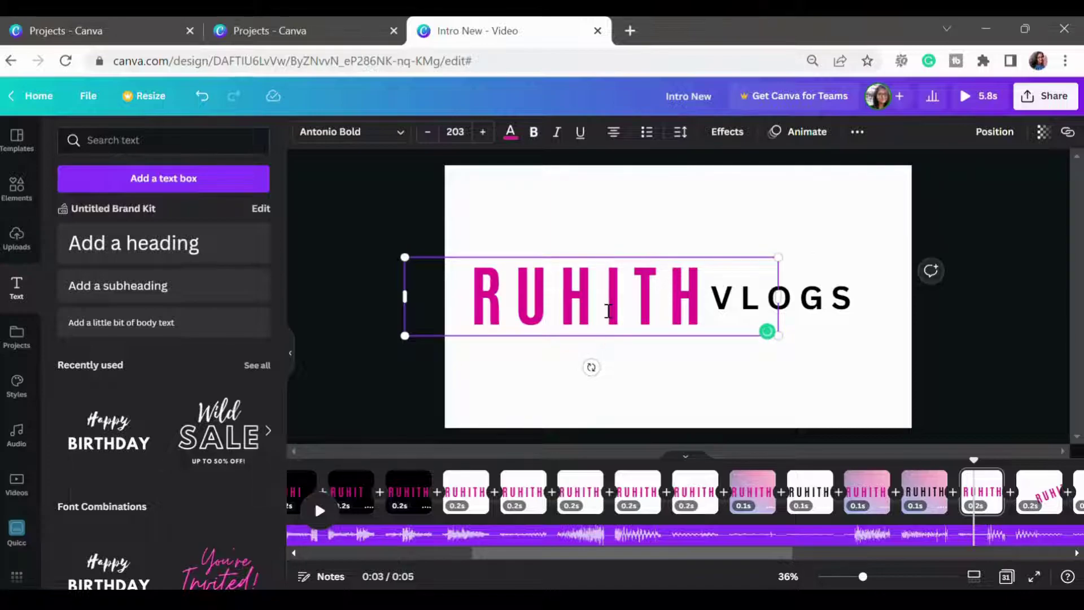
pyautogui.click(983, 136)
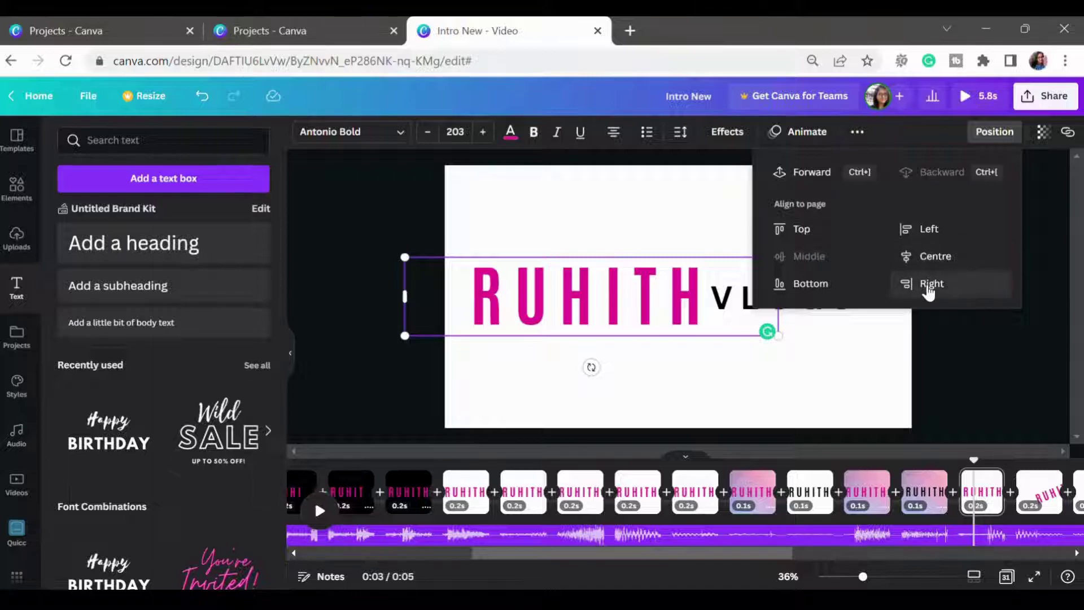
pyautogui.click(829, 354)
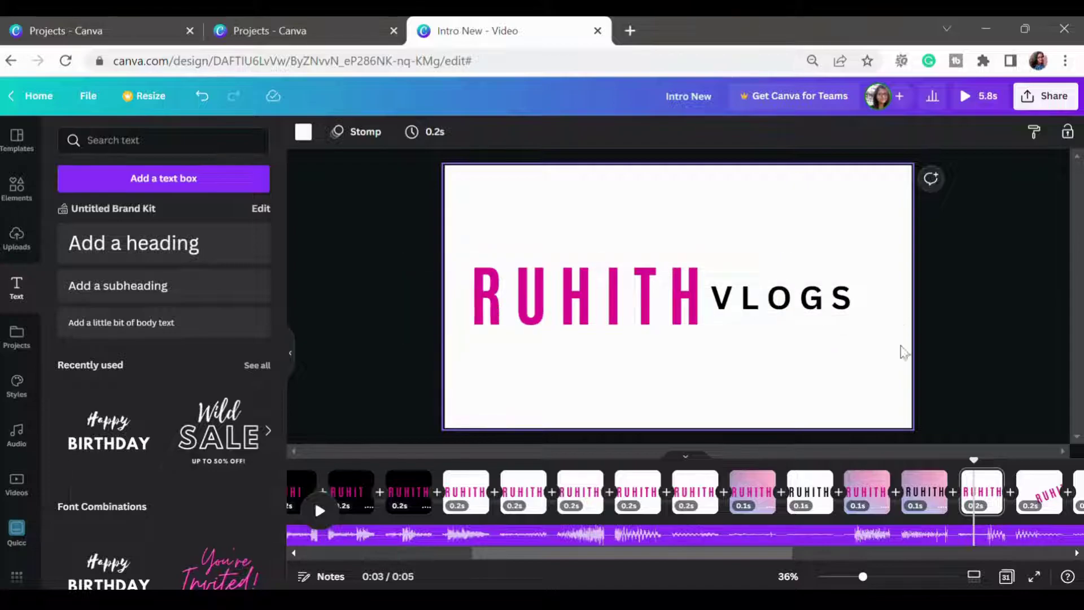
pyautogui.click(1039, 491)
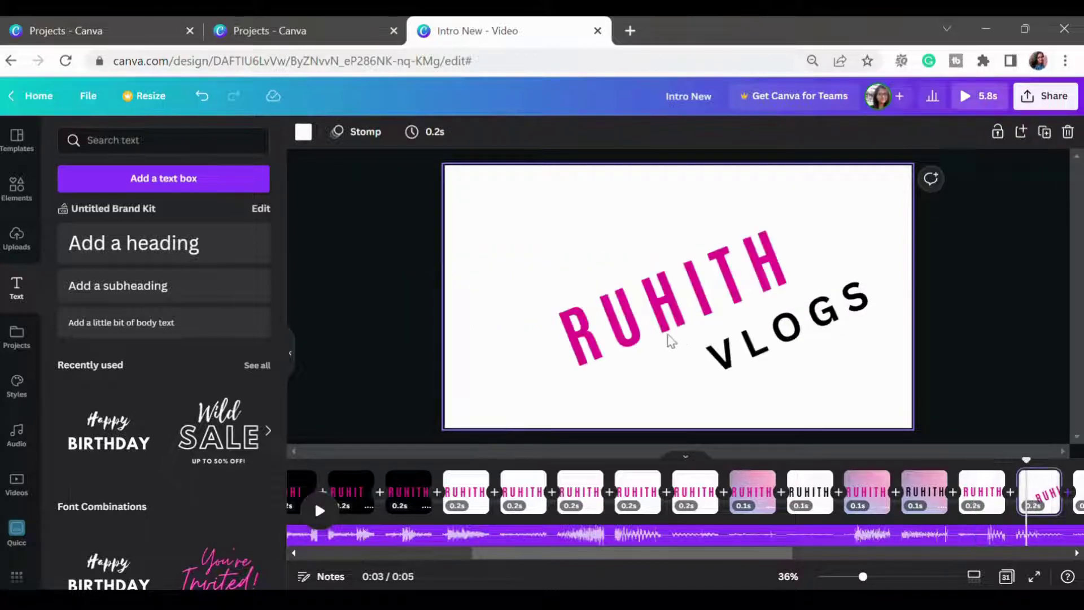
pyautogui.click(662, 333)
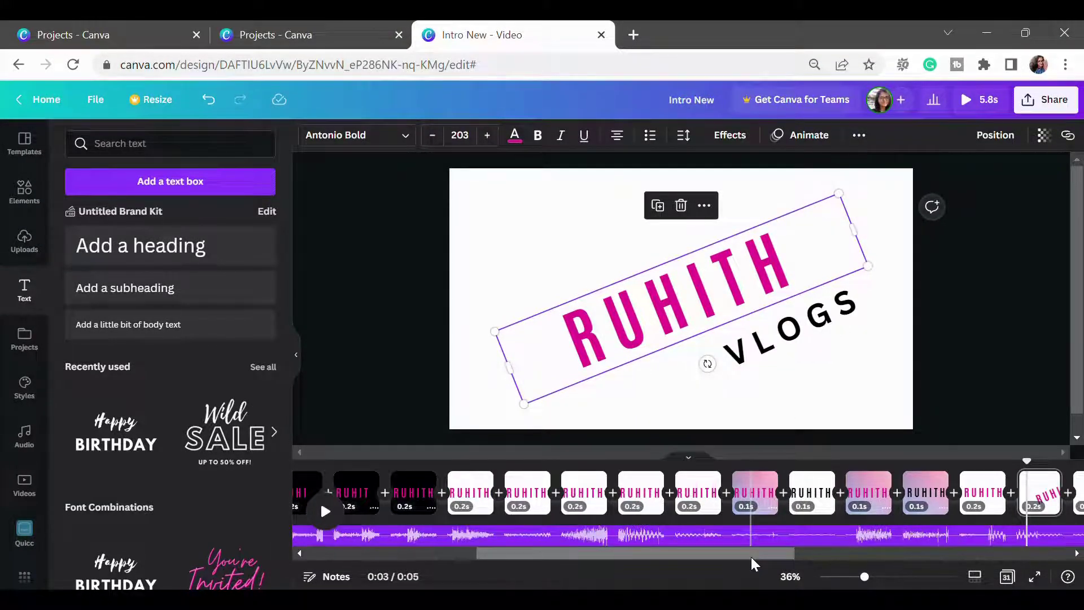
# Examine how the channel name and VLOGS are placed and rotated on the level, downward-tilted and vertical white pages following the first tilted page
pyautogui.moveTo(751, 557); pyautogui.dragTo(856, 577)
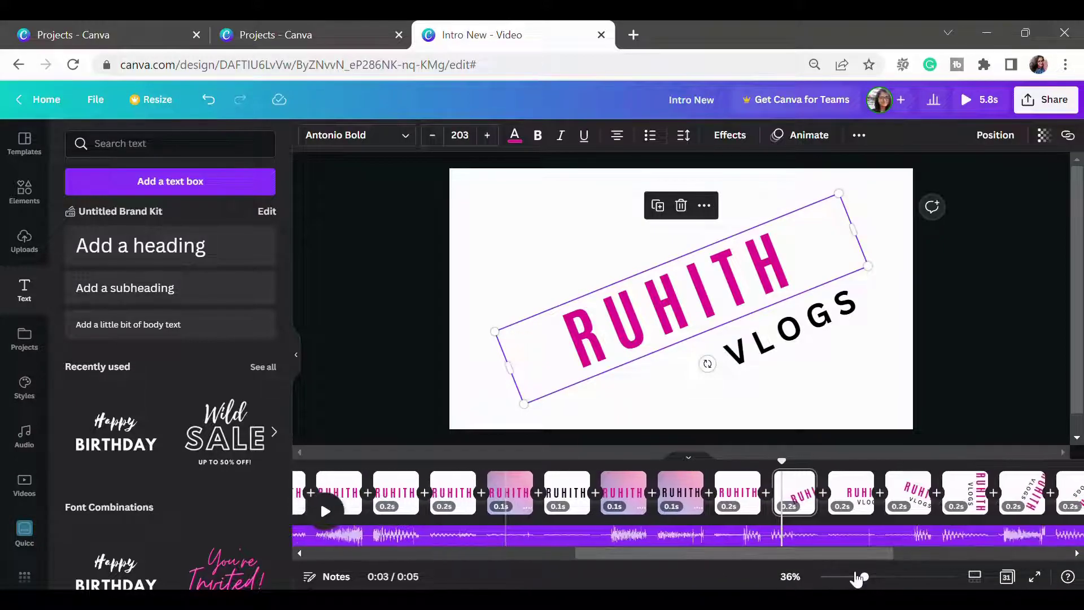
pyautogui.click(849, 492)
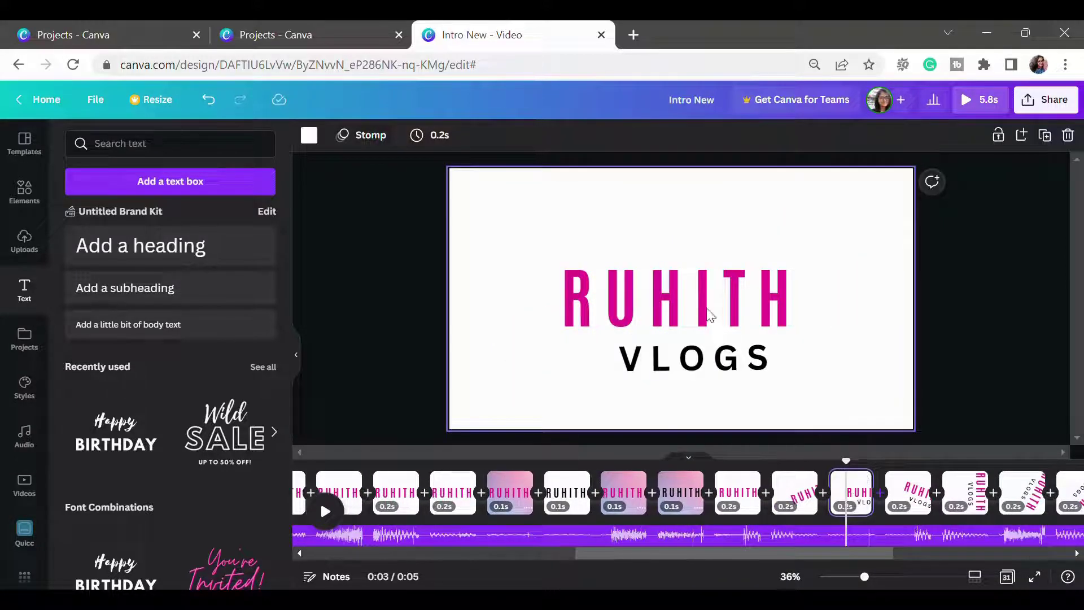
pyautogui.click(710, 313)
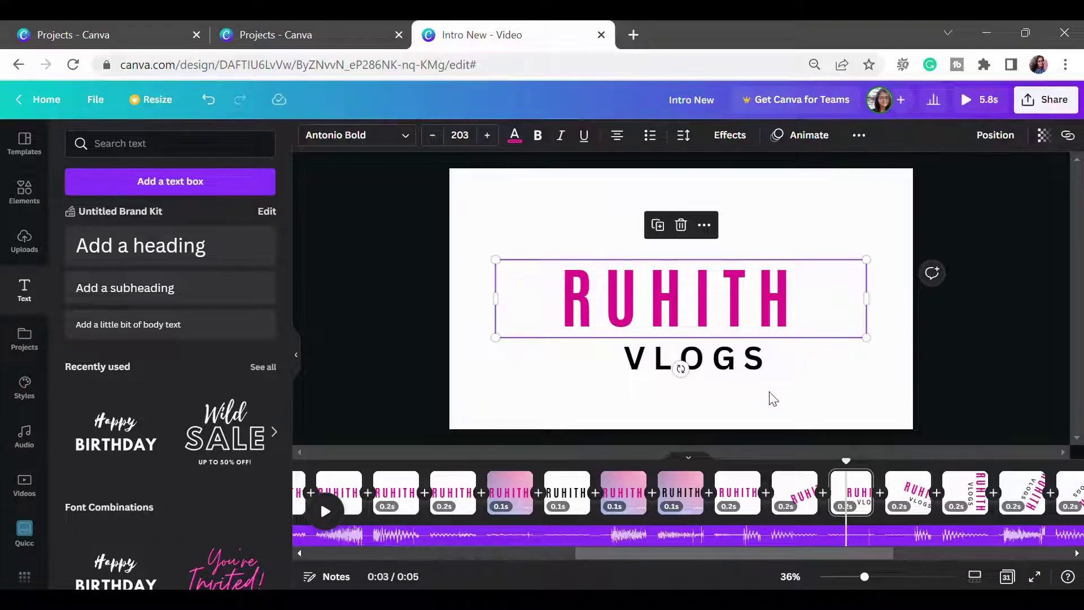
pyautogui.click(907, 491)
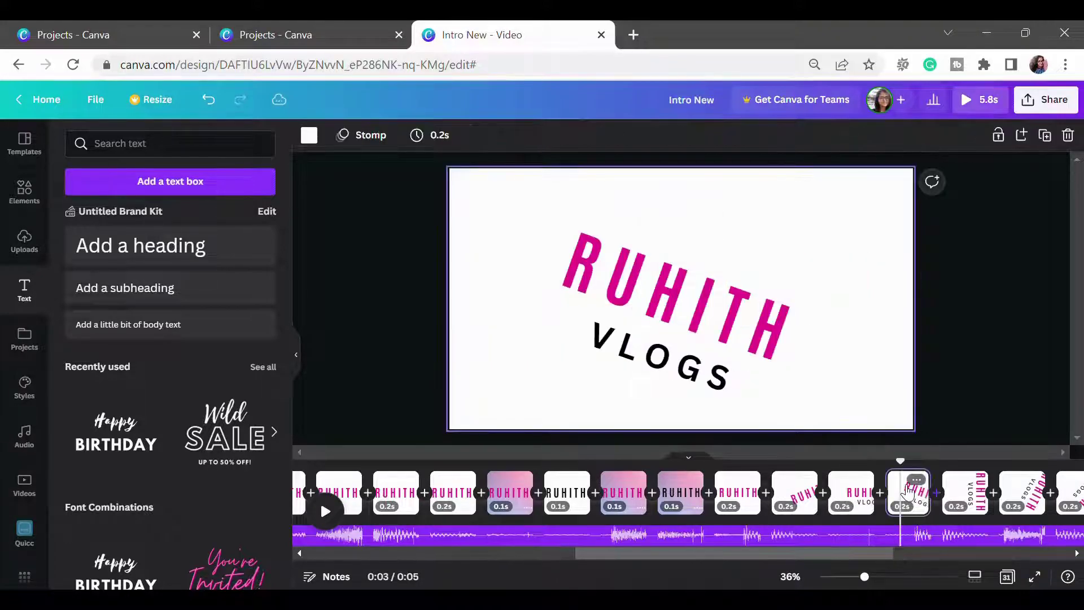
pyautogui.click(974, 494)
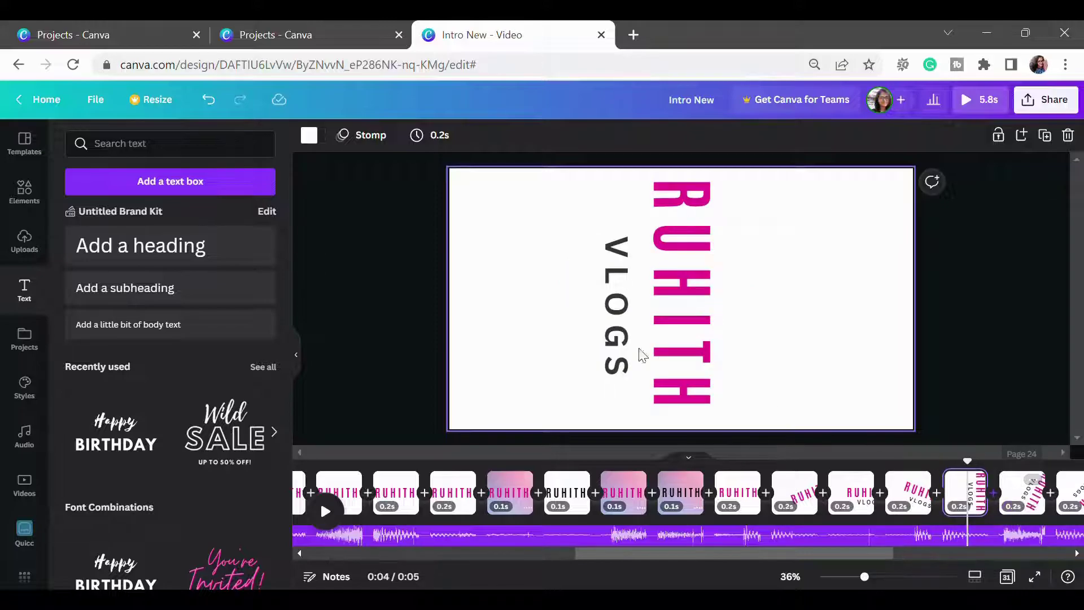
pyautogui.click(619, 321)
pyautogui.click(687, 290)
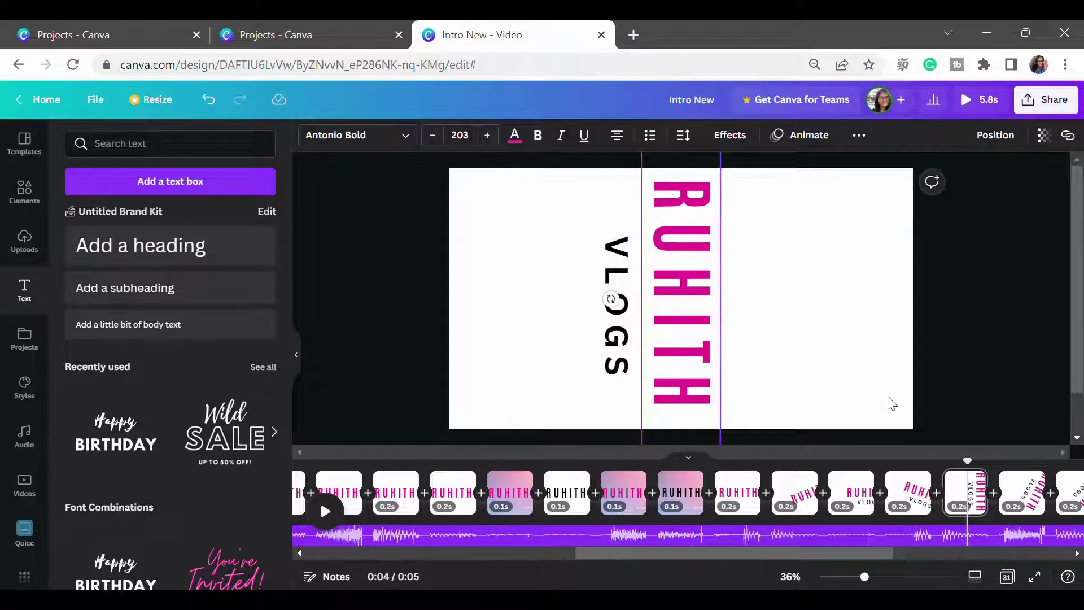
# Step through the remaining white 0.2-second pages to follow the rotation of the channel name and VLOGS up to the last page
pyautogui.click(1019, 486)
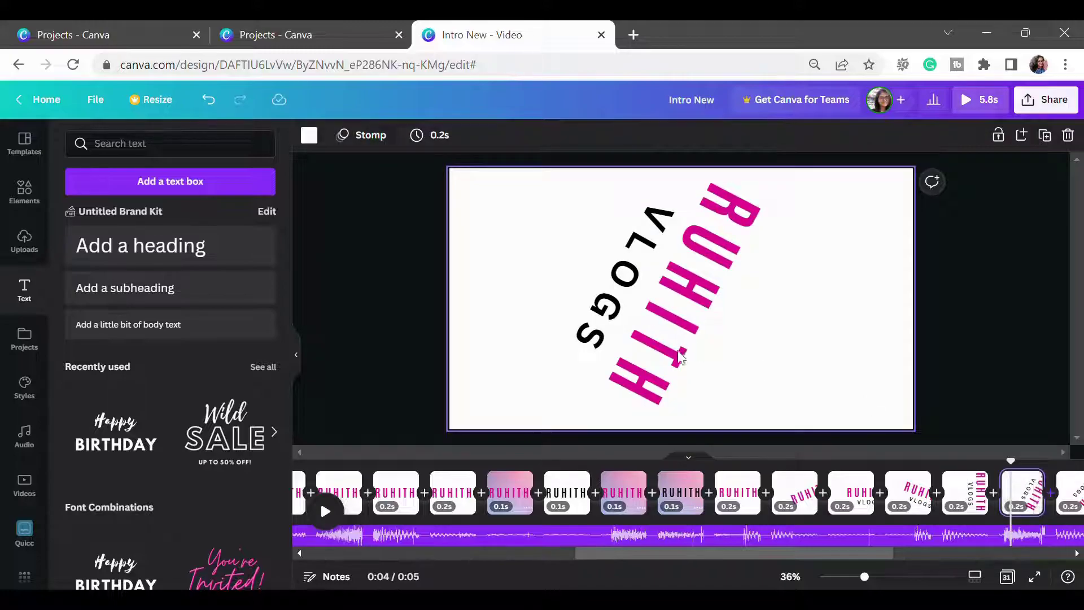
pyautogui.hscroll(4, 875, 556)
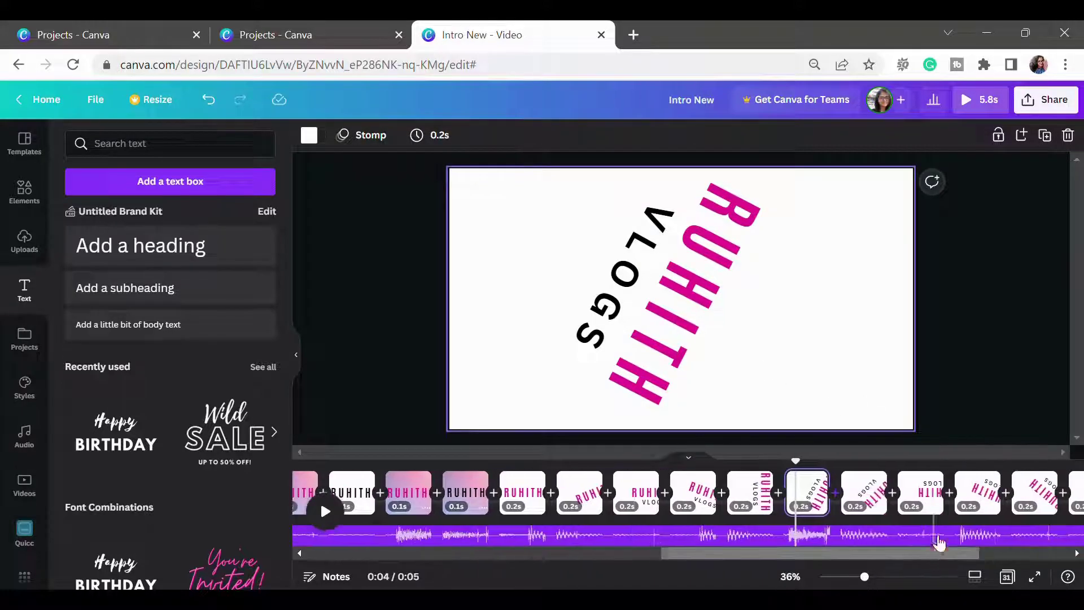
pyautogui.click(873, 500)
pyautogui.click(920, 497)
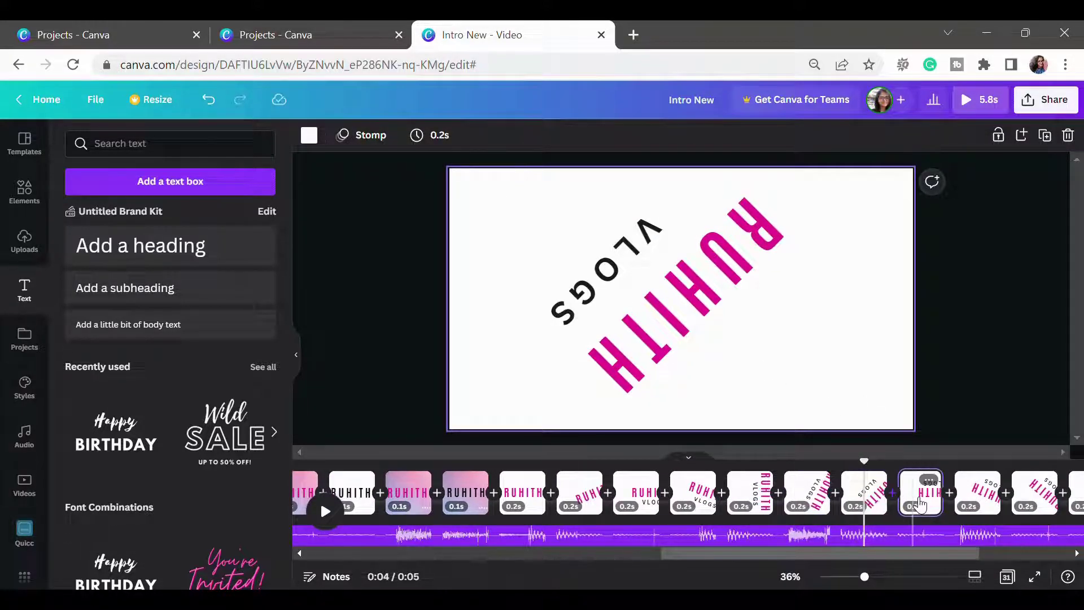
pyautogui.click(985, 500)
pyautogui.click(1035, 497)
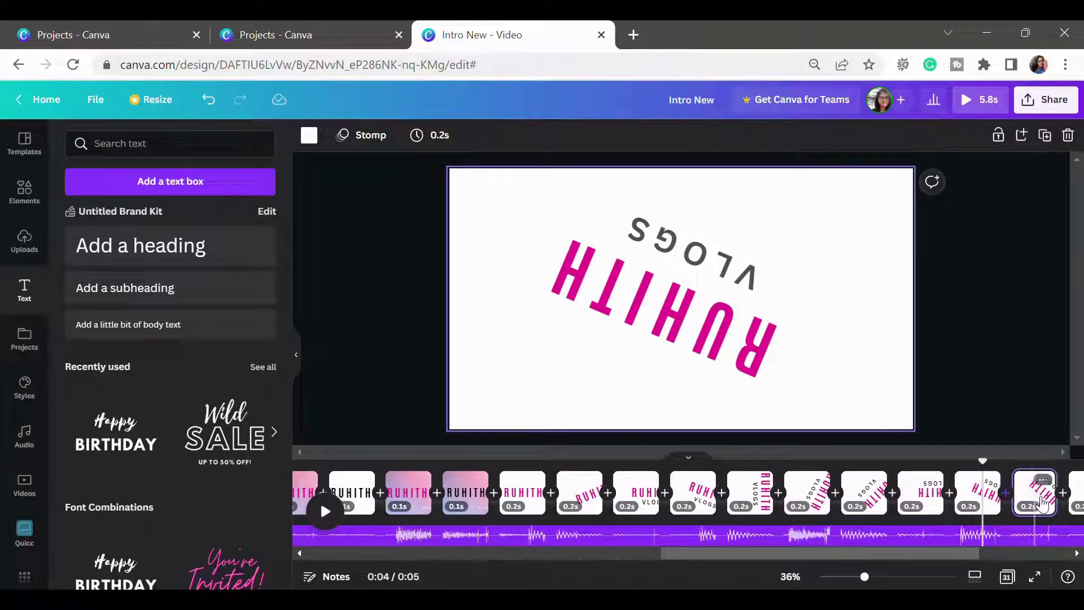
pyautogui.hscroll(4, 894, 561)
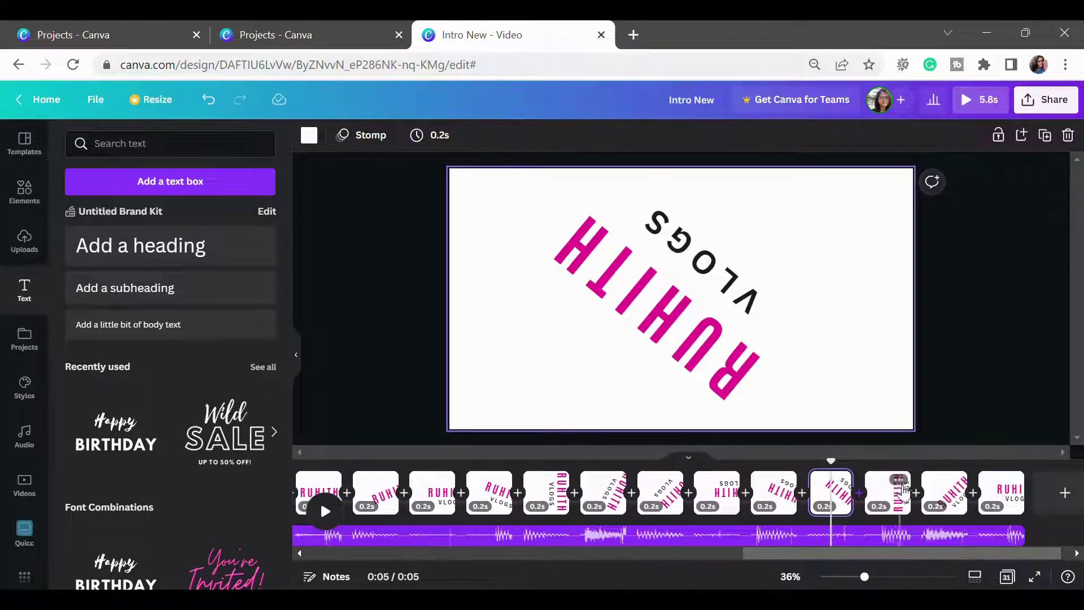
pyautogui.click(895, 494)
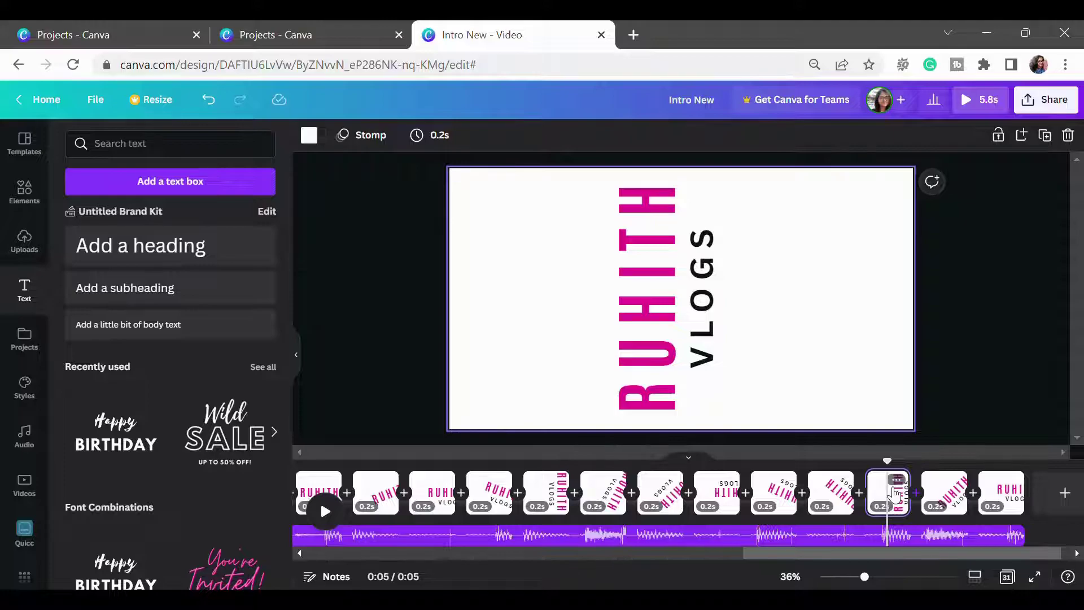
pyautogui.click(946, 494)
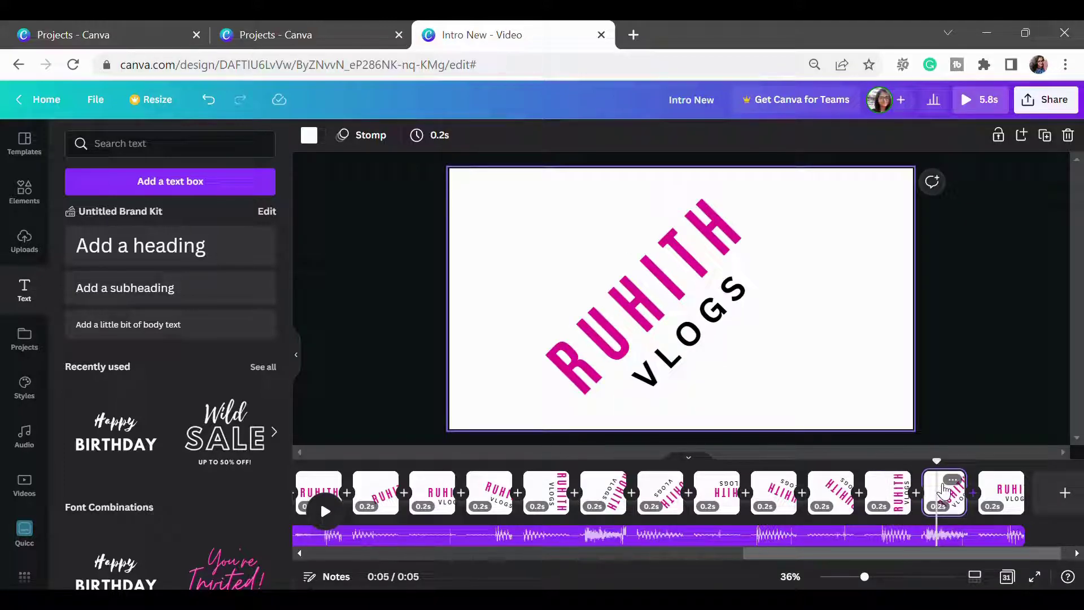
pyautogui.click(999, 499)
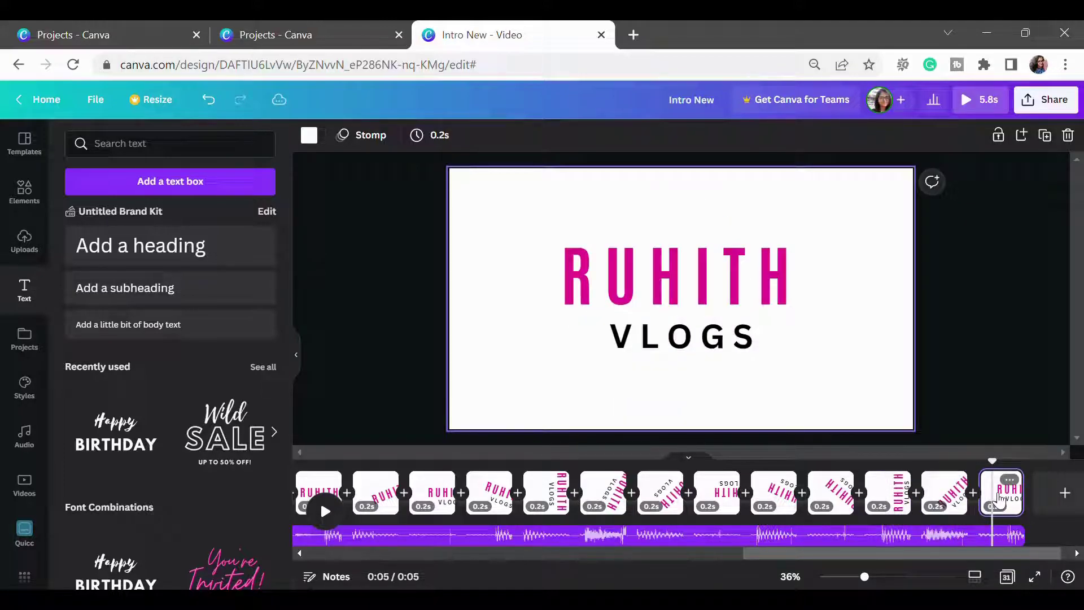
# Delete the VLOGS text from the last page and undo the deletion
pyautogui.click(690, 344)
pyautogui.click(681, 283)
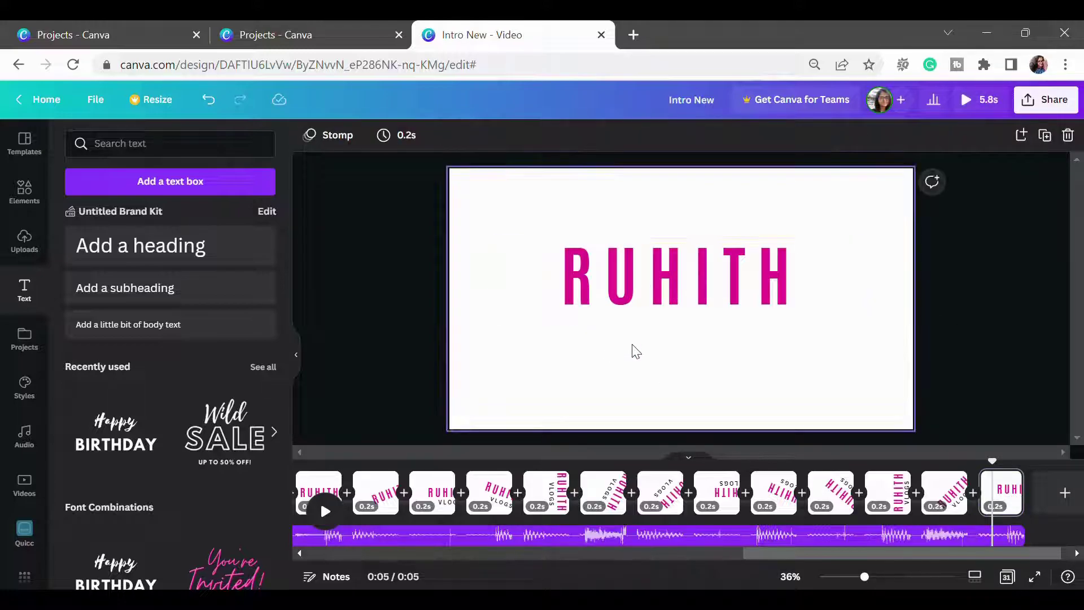
pyautogui.hotkey('ctrl', 'z')
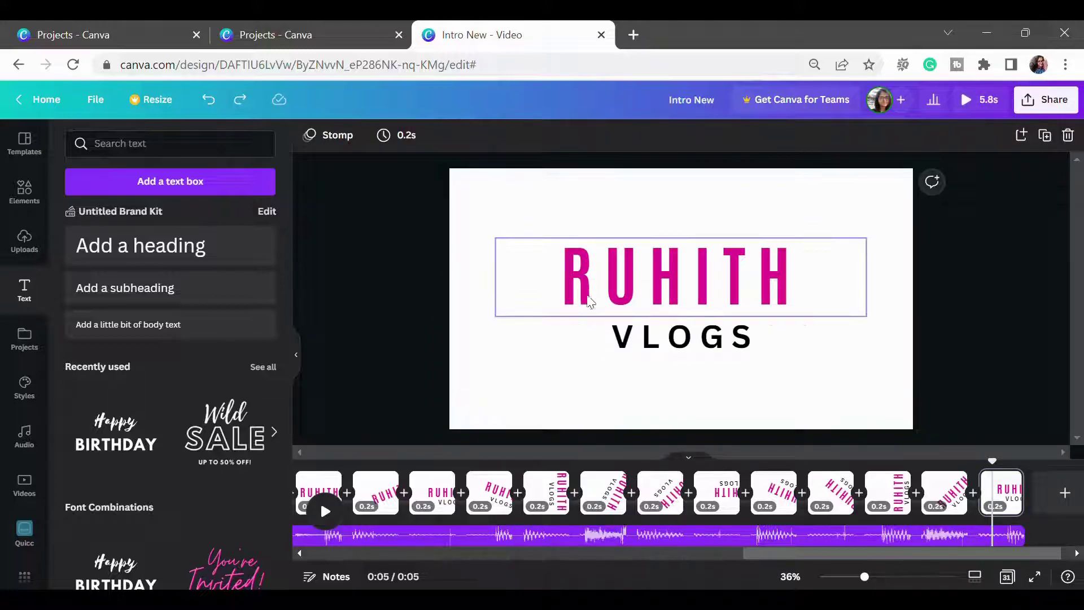
# Return to the LOADING page, open its page animations and remove the Stomp animation from all pages
pyautogui.moveTo(822, 560); pyautogui.dragTo(318, 587)
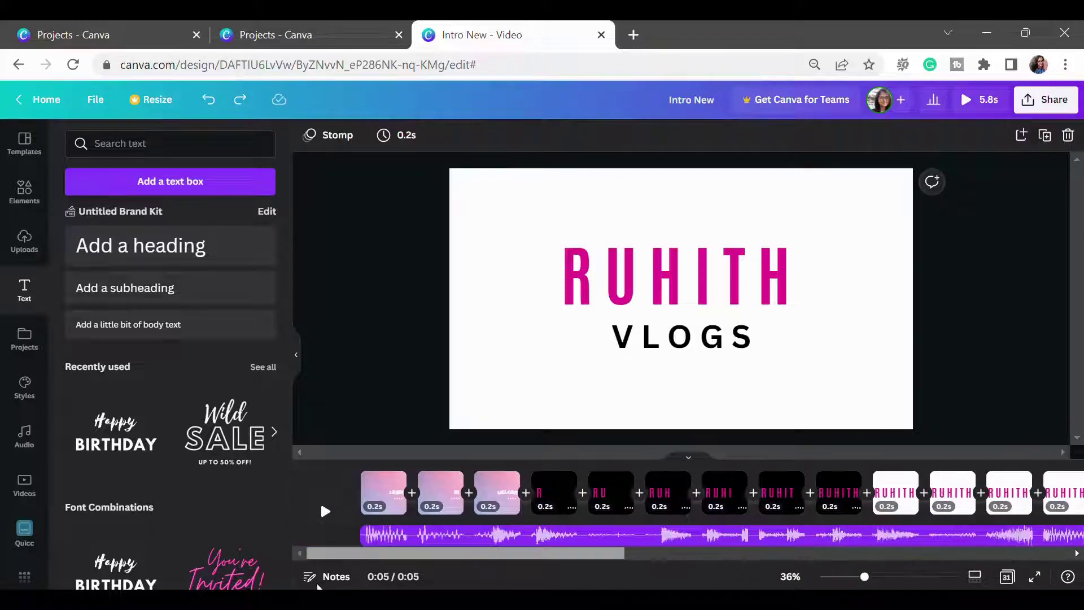
pyautogui.click(383, 490)
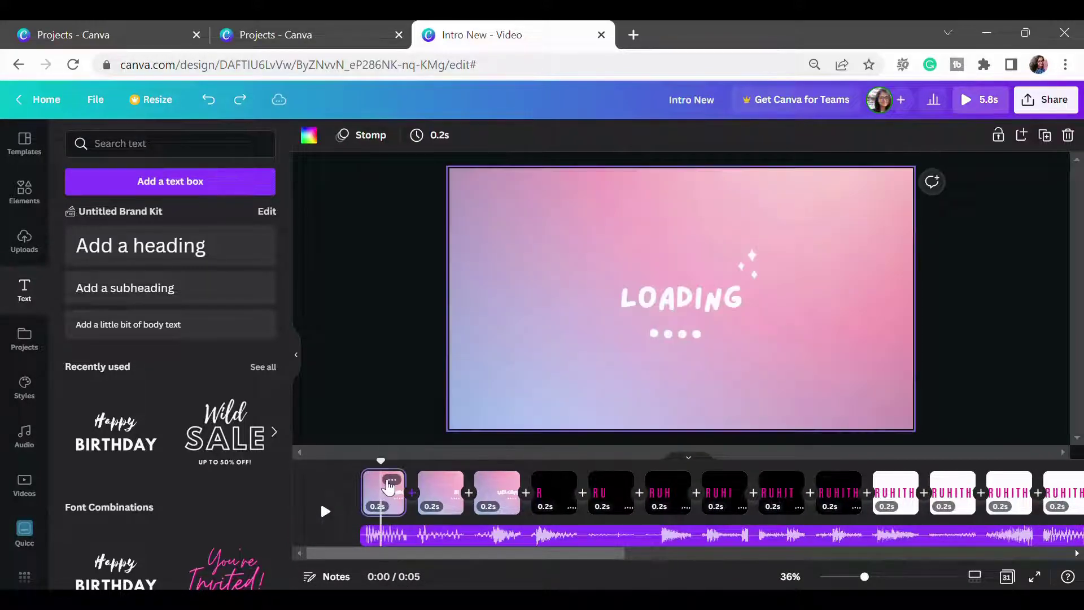
pyautogui.click(584, 273)
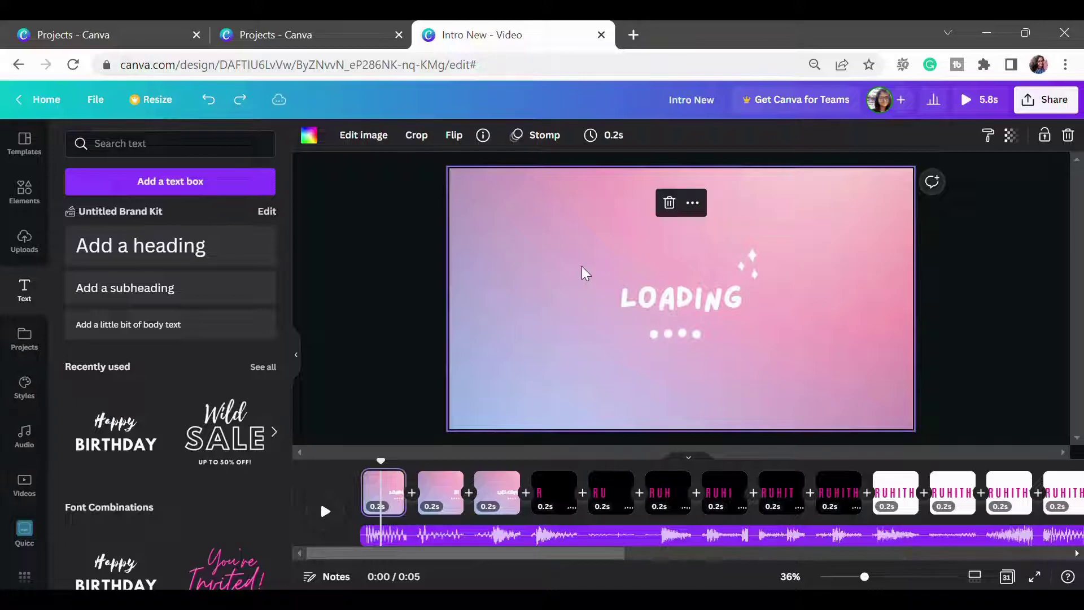
pyautogui.click(555, 136)
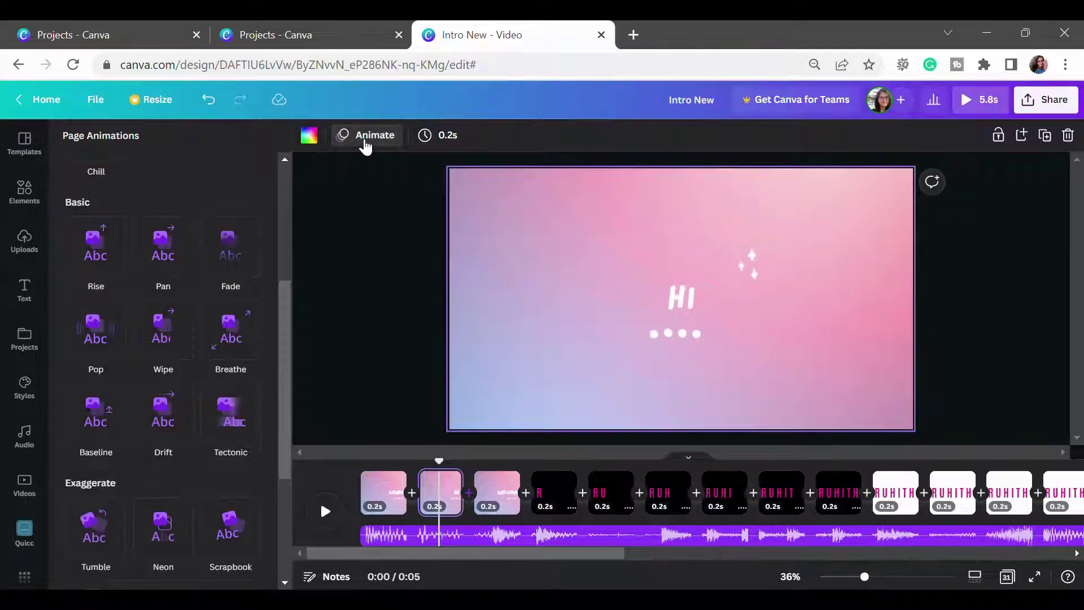
pyautogui.click(365, 145)
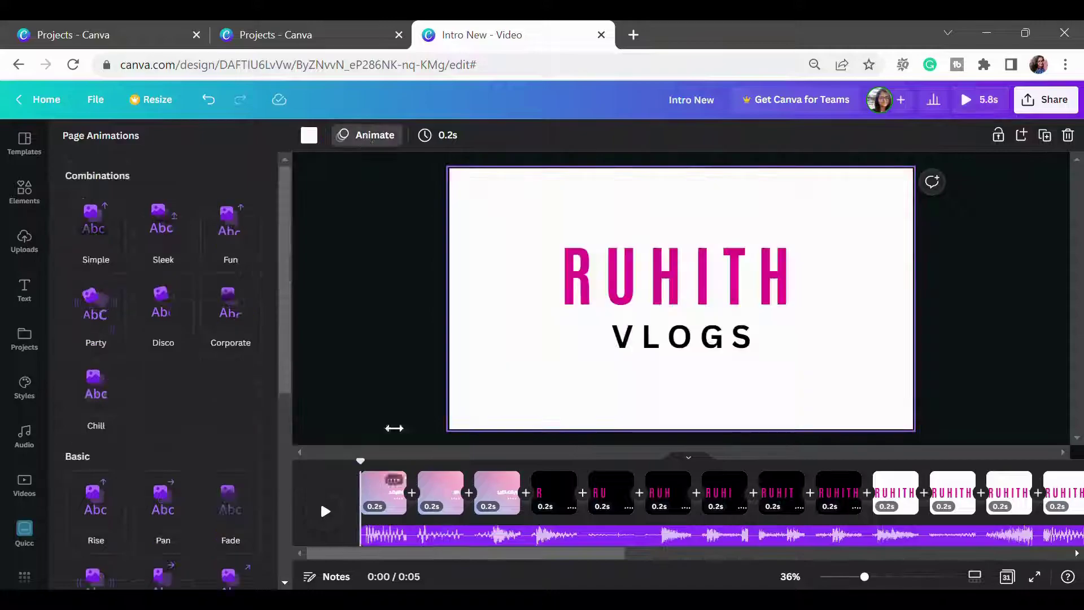
# Play the full intro preview without page animations, close it and return to the HI page
pyautogui.click(969, 101)
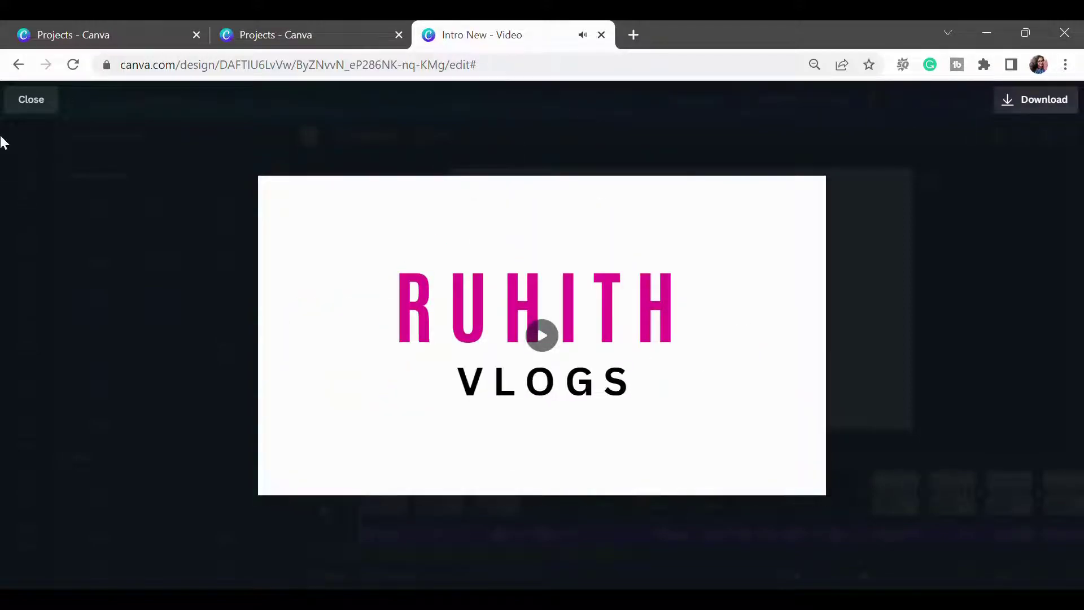
pyautogui.click(22, 100)
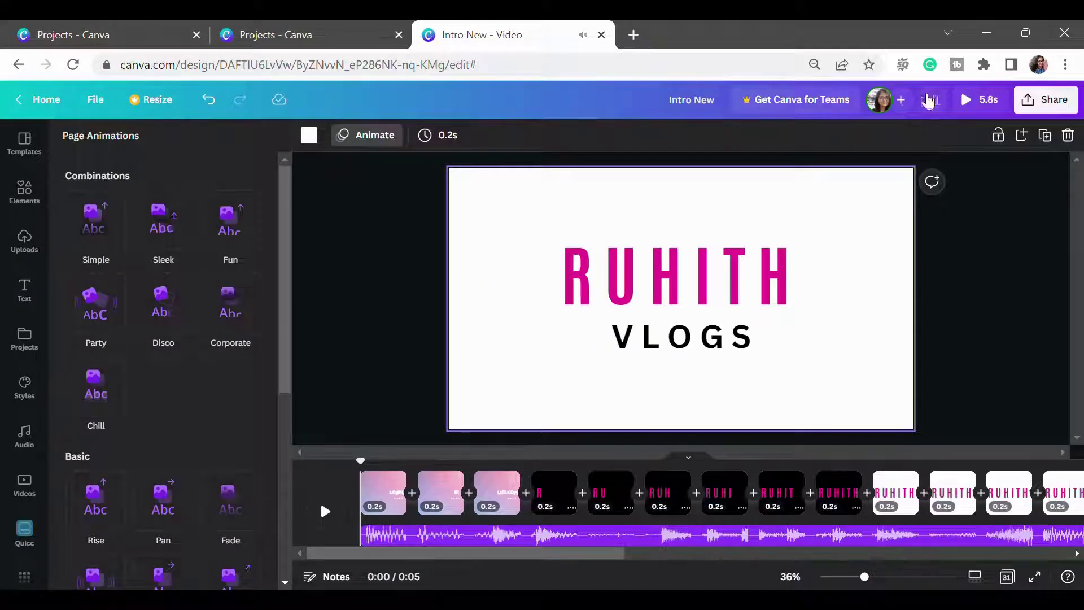
pyautogui.click(445, 491)
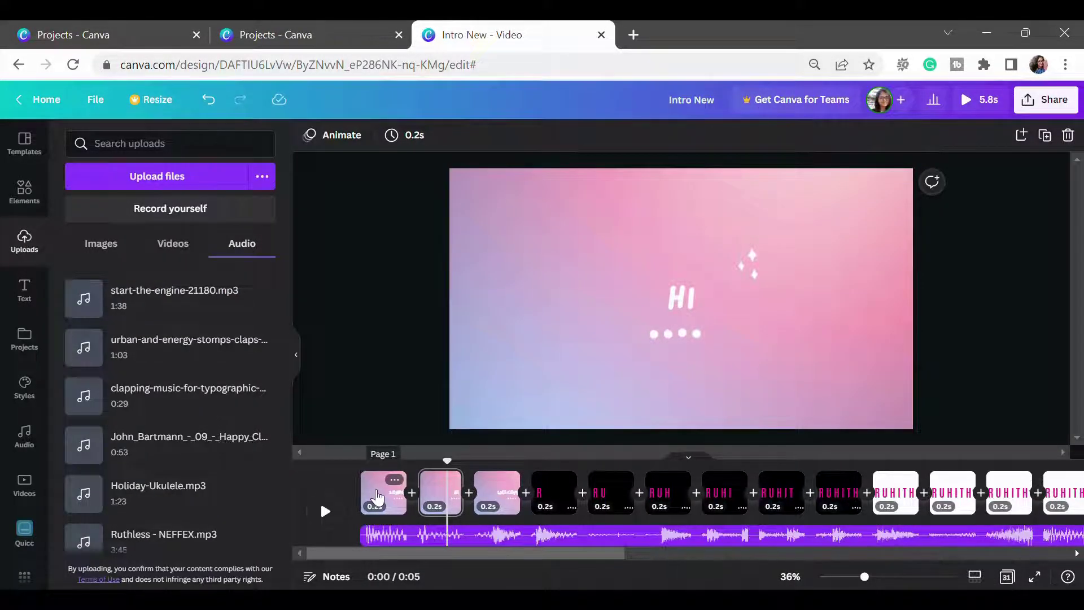